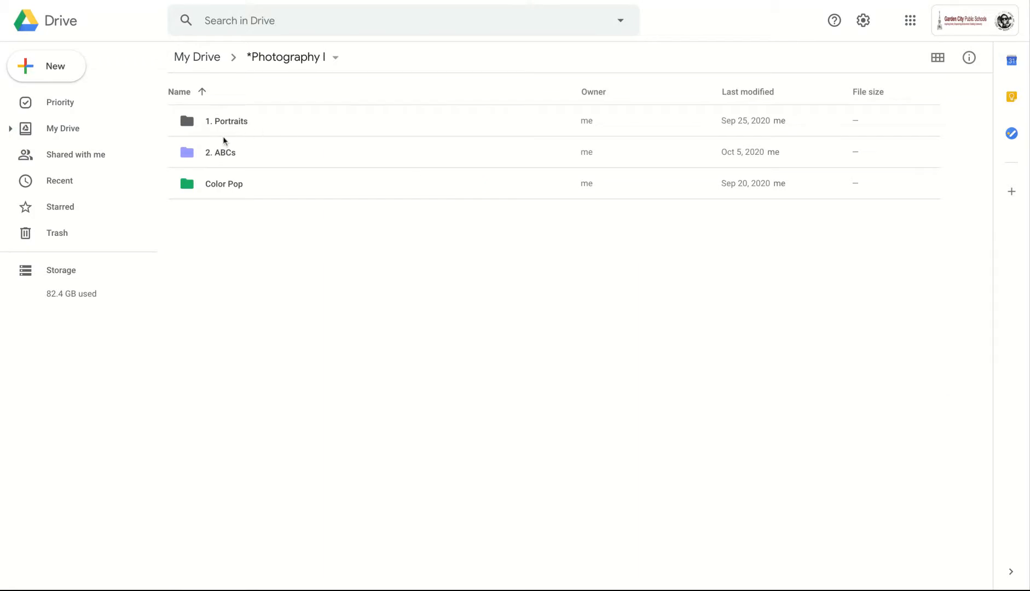
- Open the 2. ABCs folder and preview its photos from IMG_1423.jpg through to IMG_1426.jpg
click(243, 156)
double_click(242, 156)
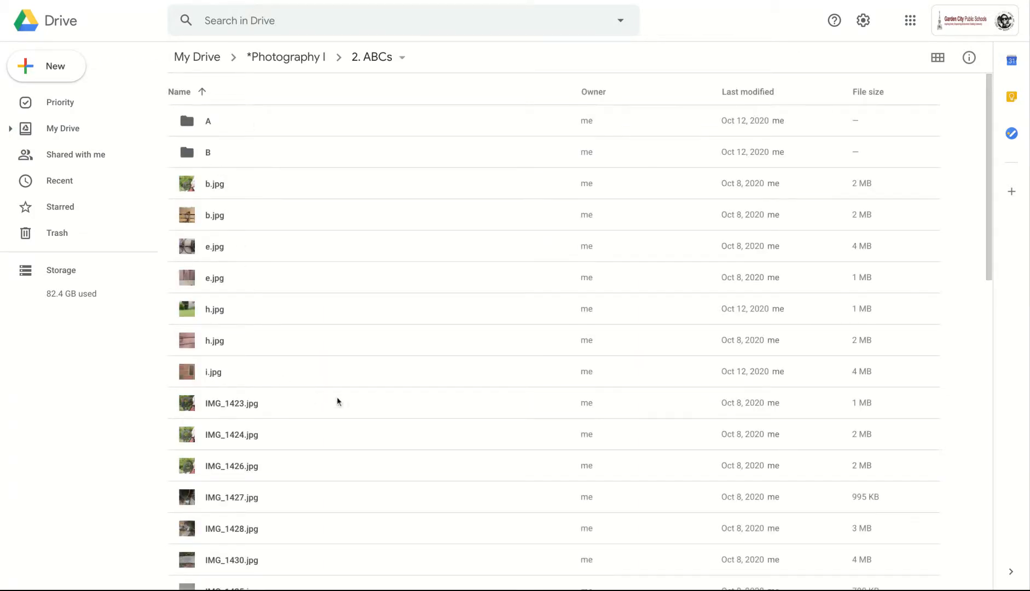
scroll(303, 414, down, 1)
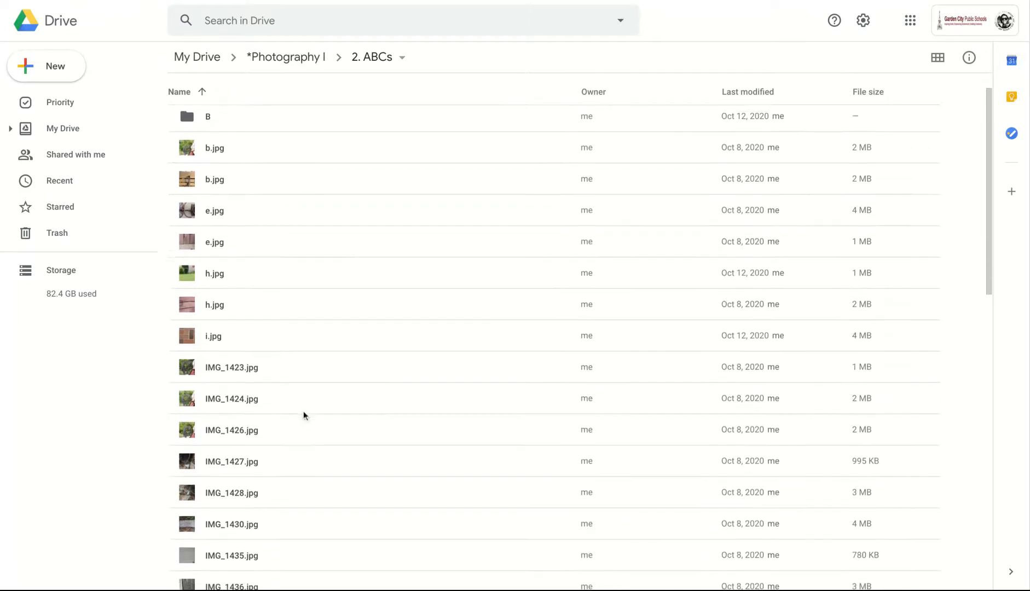
double_click(266, 368)
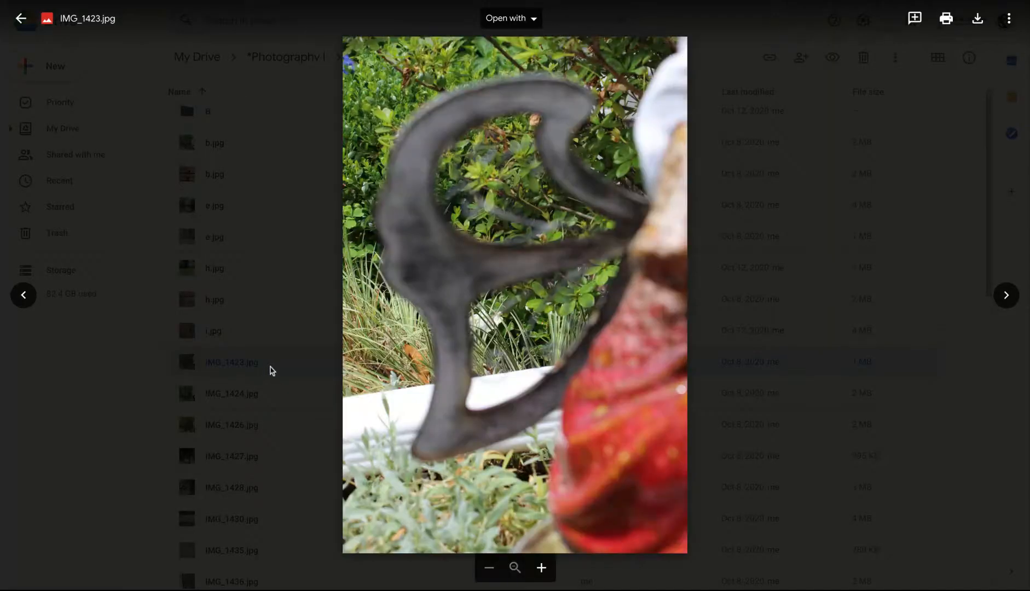
click(1006, 295)
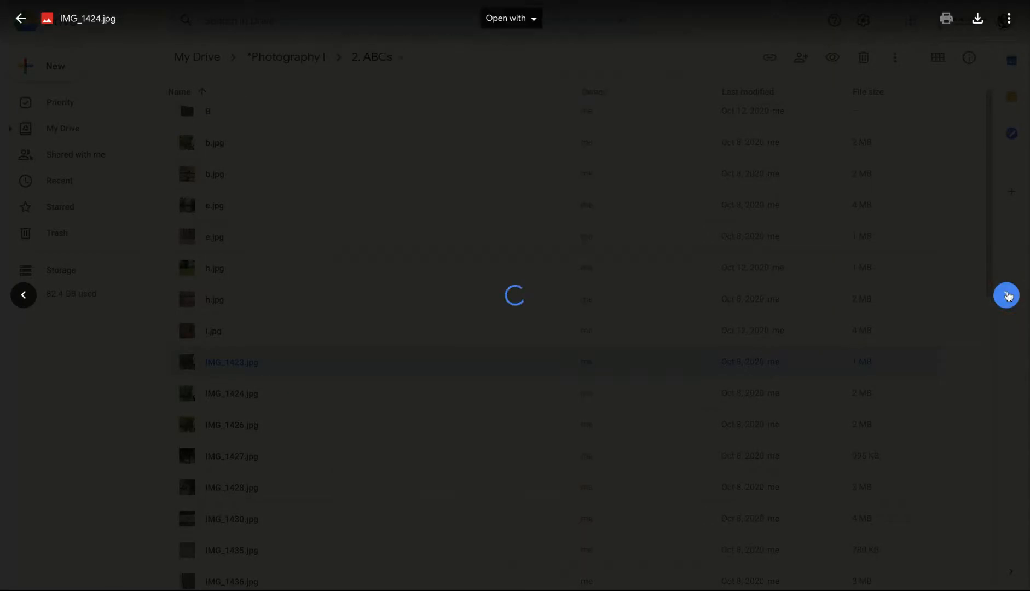
click(1006, 295)
- Rename the previewed photo IMG_1426.jpg as b.jpg and close the preview
click(1008, 18)
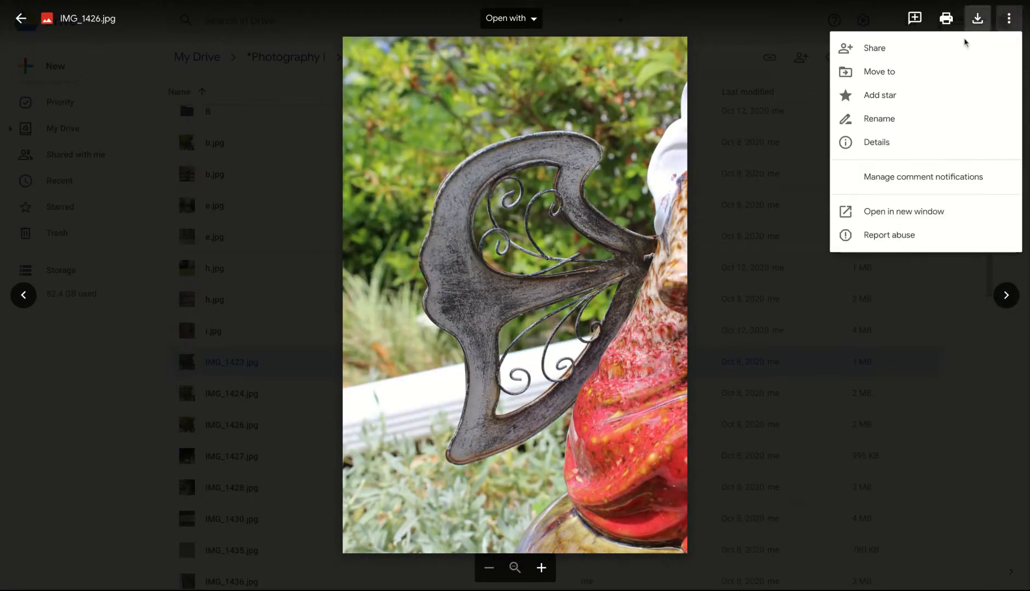
click(907, 126)
text(k)
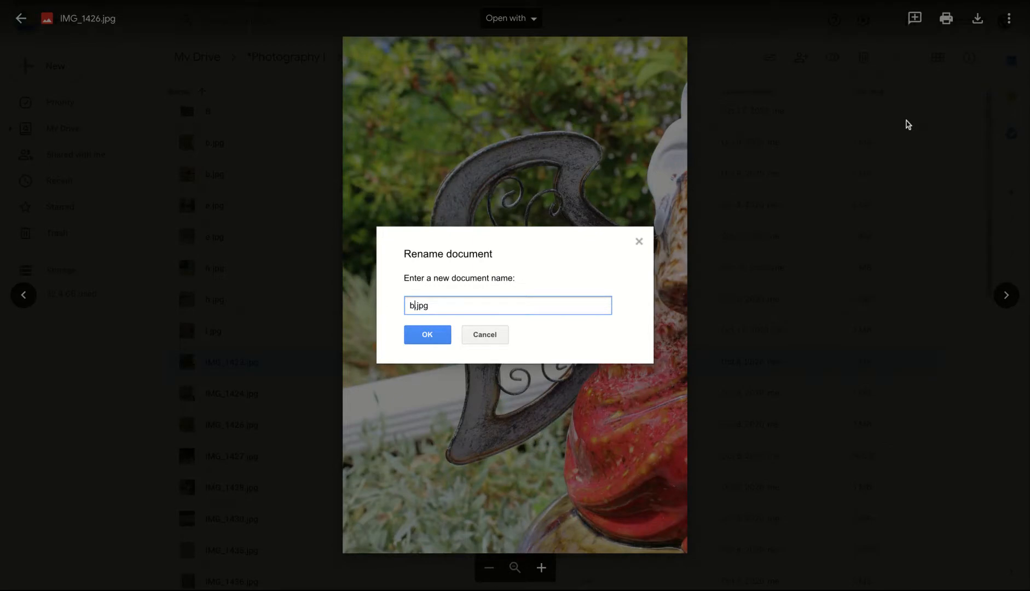
click(413, 331)
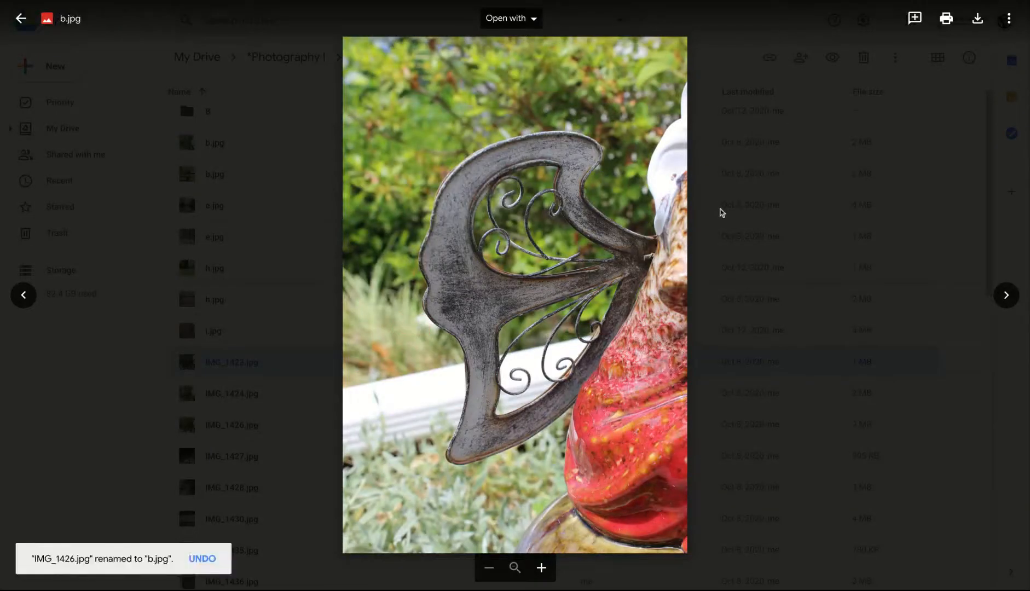
click(20, 19)
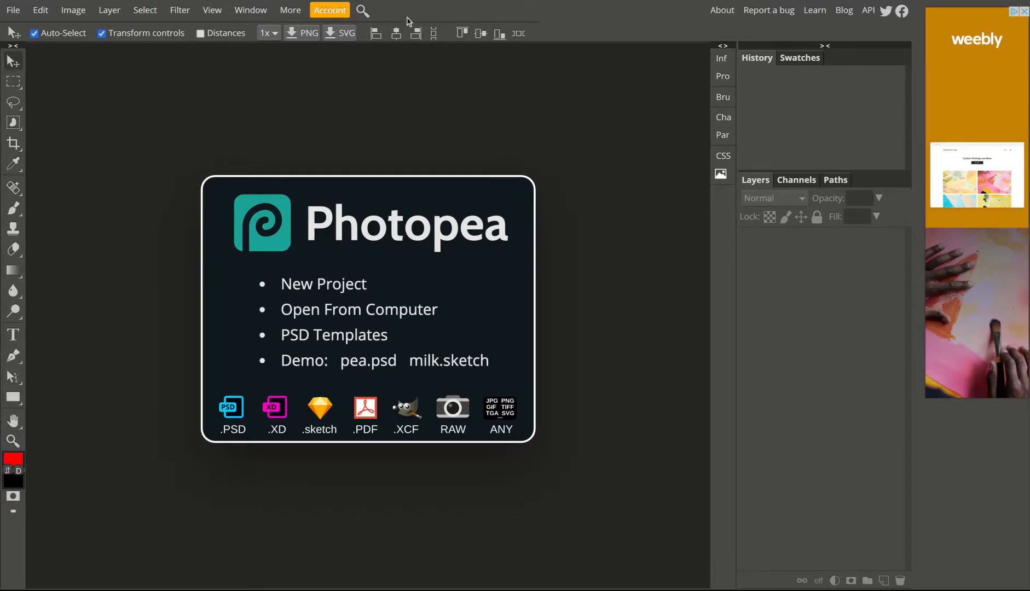
- Switch to Photopea and set up a new project named abc poster, 8 inches wide and 14 inches high
click(338, 290)
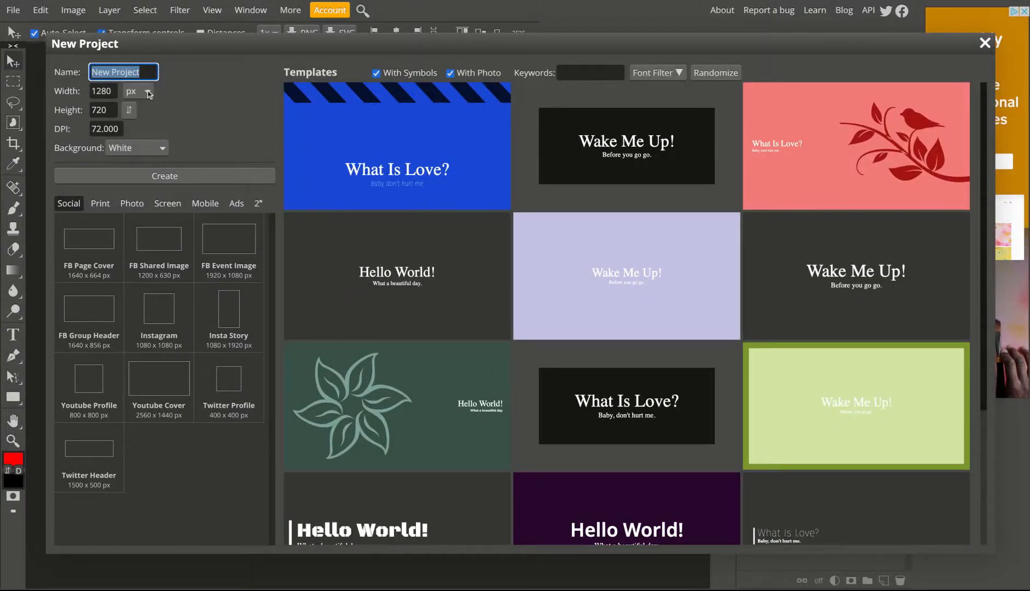
text(abc poster)
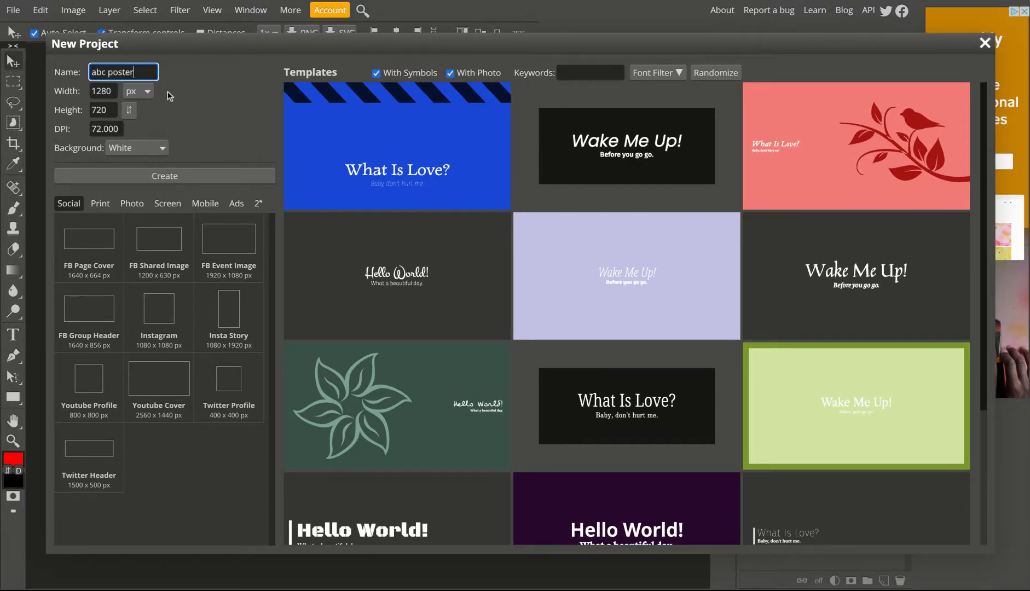
click(138, 96)
click(129, 109)
click(105, 91)
text(8)
click(108, 110)
text(14)
- Set the new project's resolution to 300 DPI, keep the white background and create the document
click(103, 128)
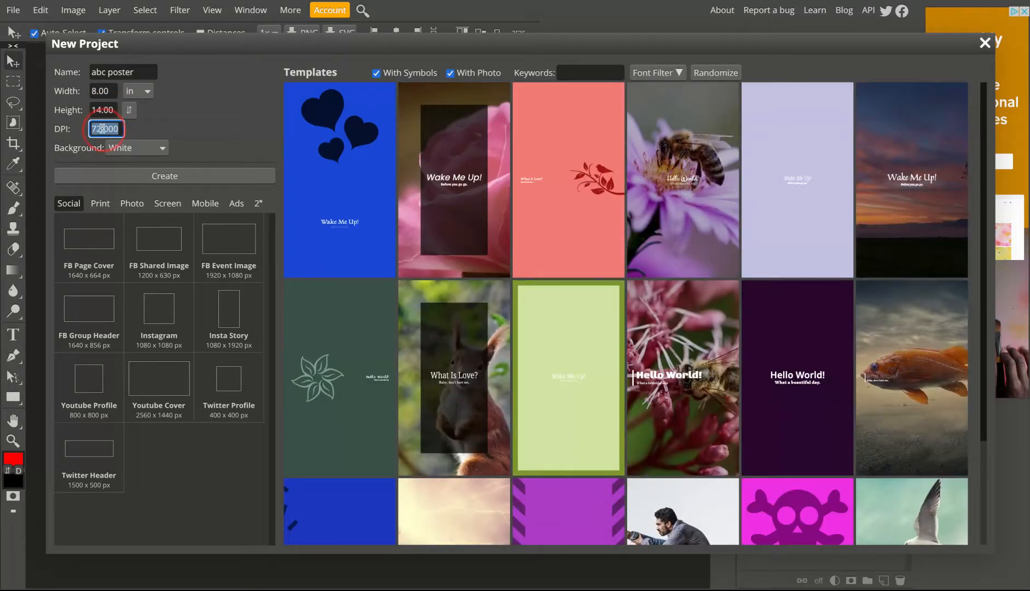
text(300)
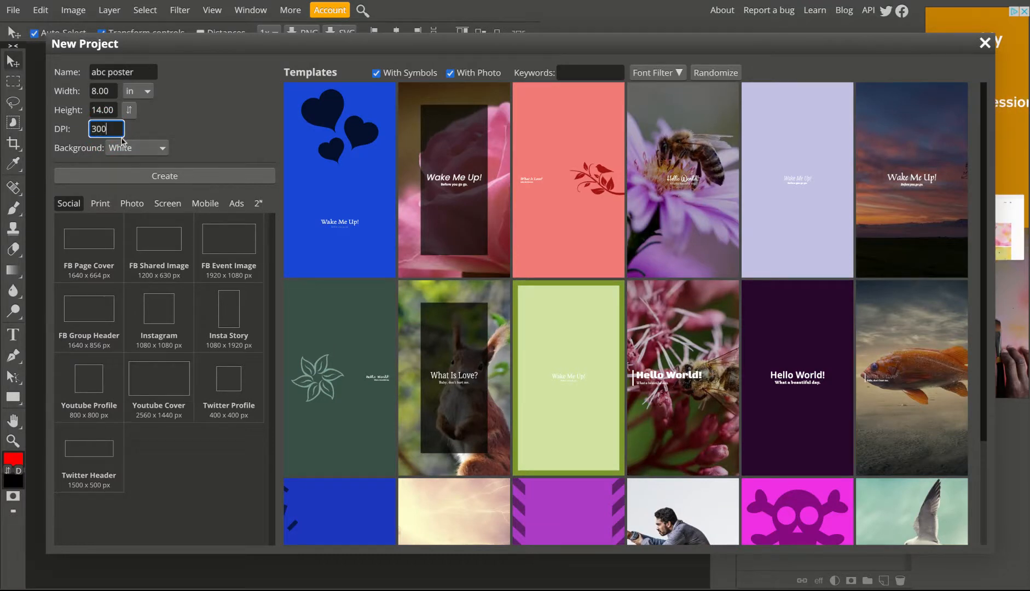
click(157, 155)
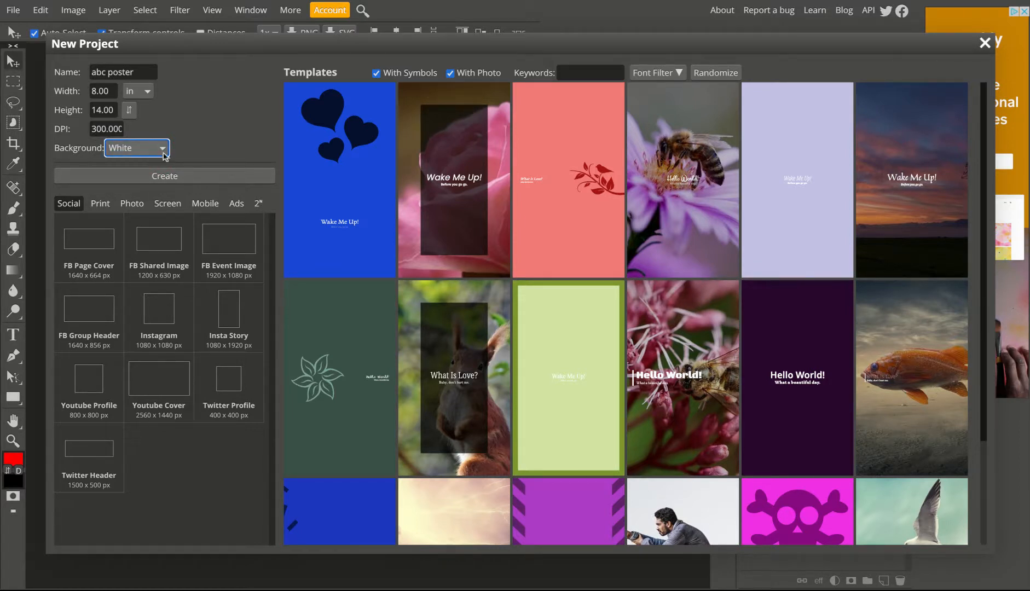
click(169, 180)
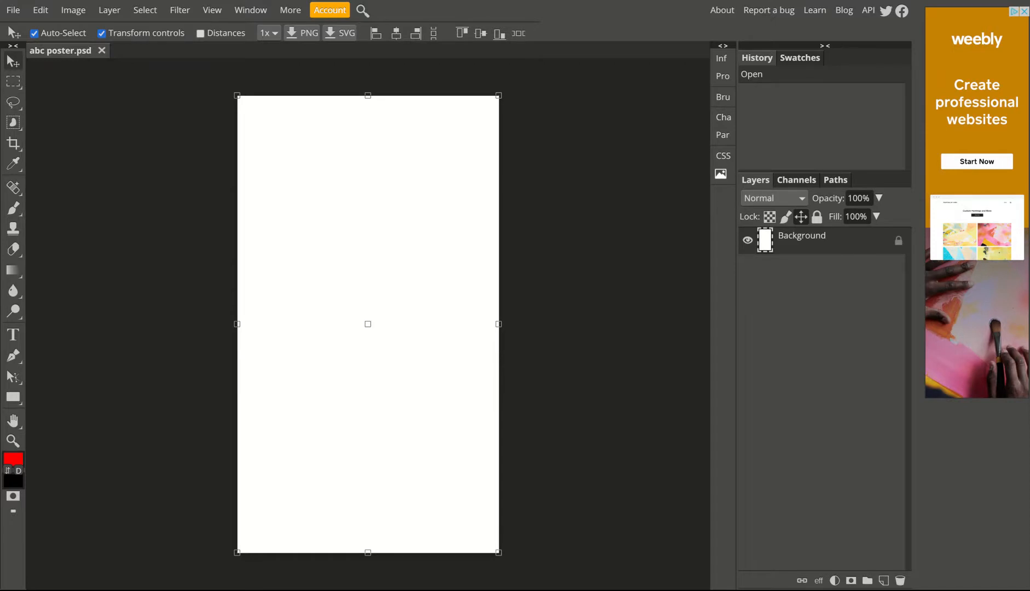
key(ctrl+minus)
key(ctrl+minus)
key(ctrl+minus)
key(ctrl+minus)
key(ctrl+minus)
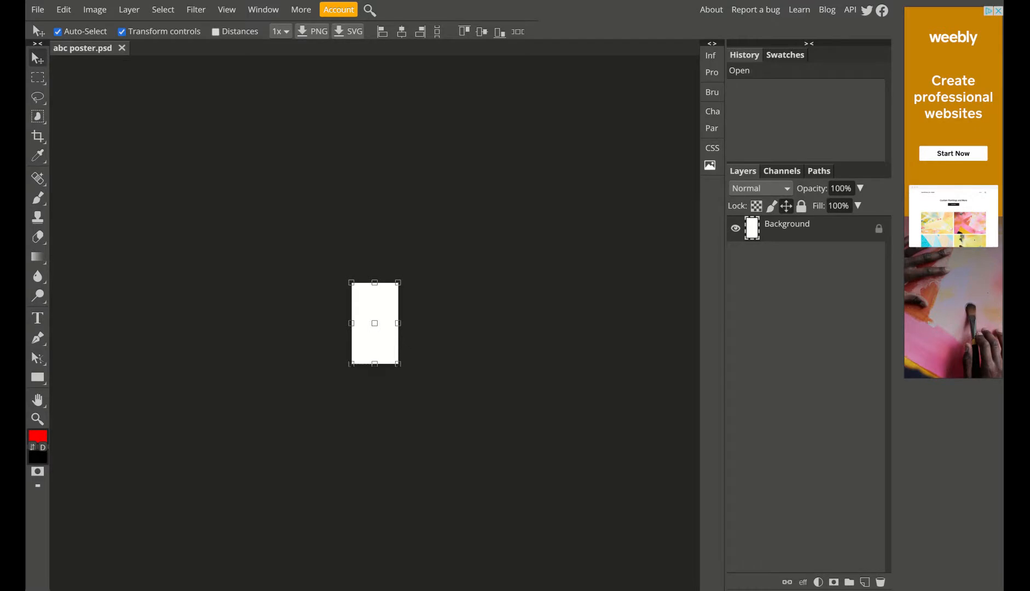
key(ctrl+plus)
key(ctrl+plus)
key(ctrl+plus)
key(ctrl+plus)
key(ctrl+plus)
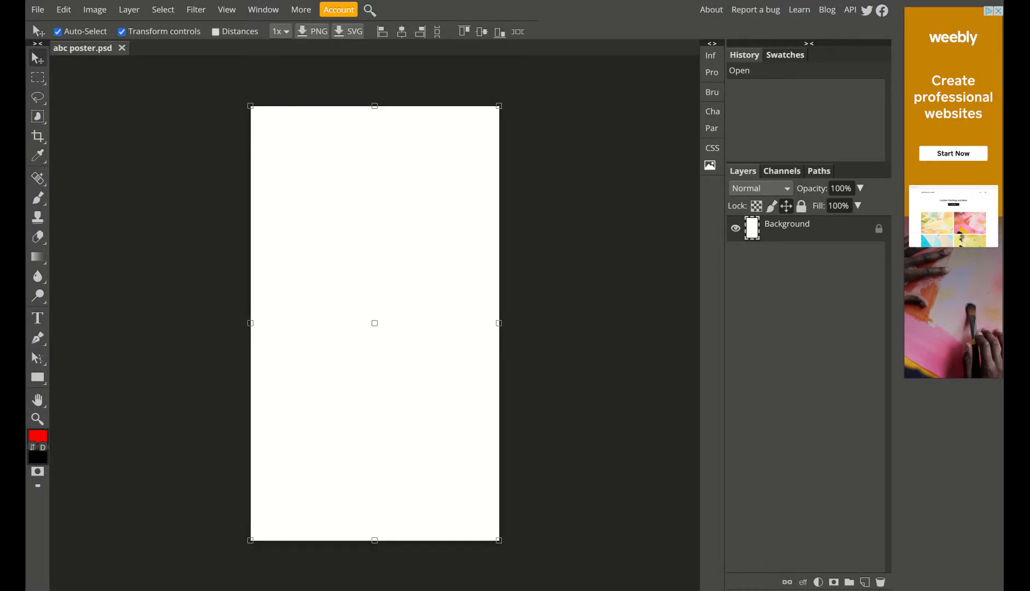
click(165, 121)
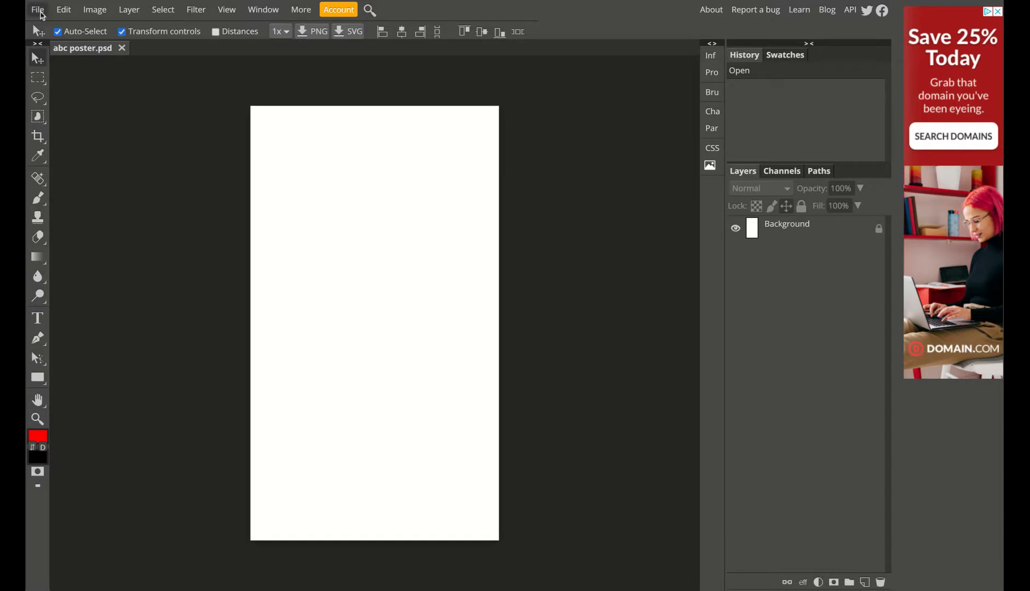
- Open the a2 photo of the car emblem as a separate document and make it the active one
click(39, 10)
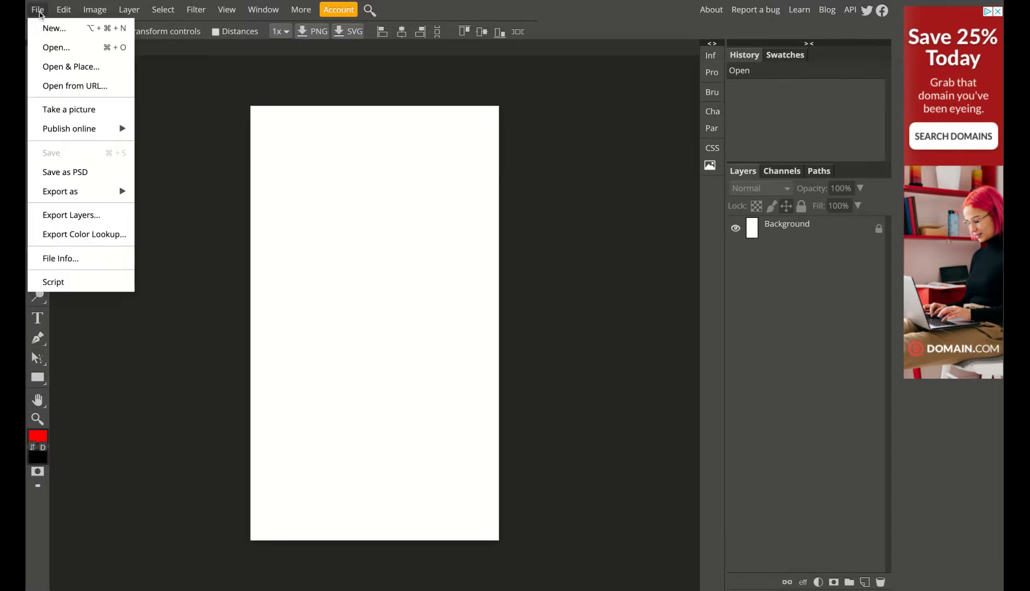
click(54, 51)
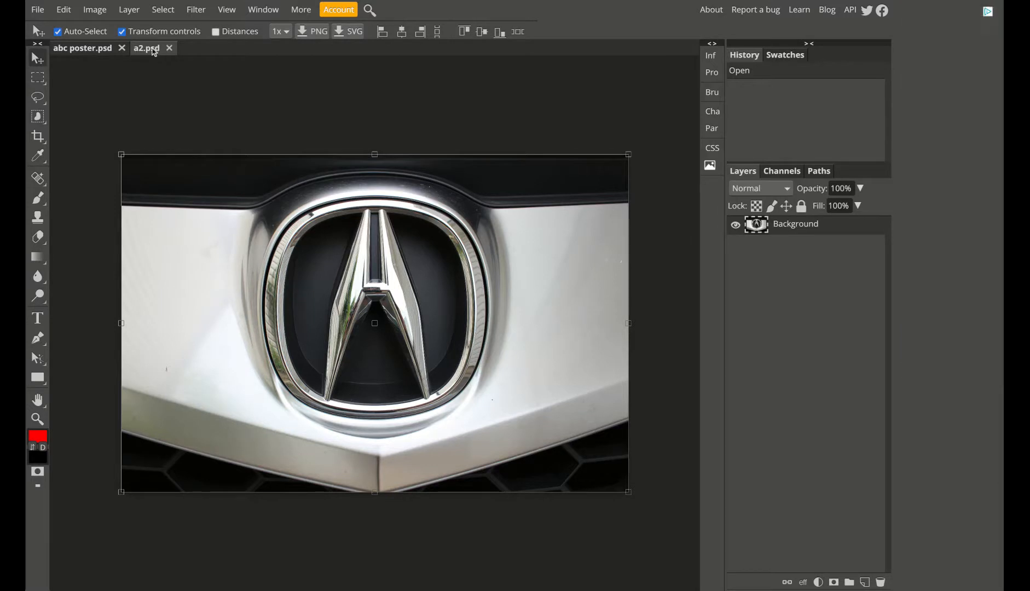
click(91, 50)
click(137, 52)
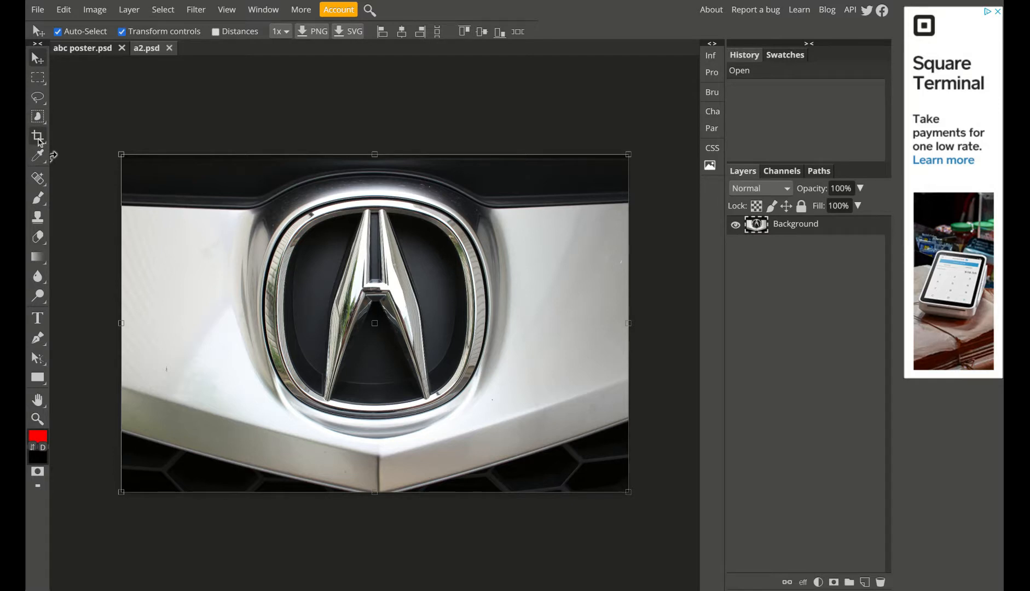
- Set the Crop tool to Fixed Size with a width and height of 600 each for the a2 photo
click(38, 139)
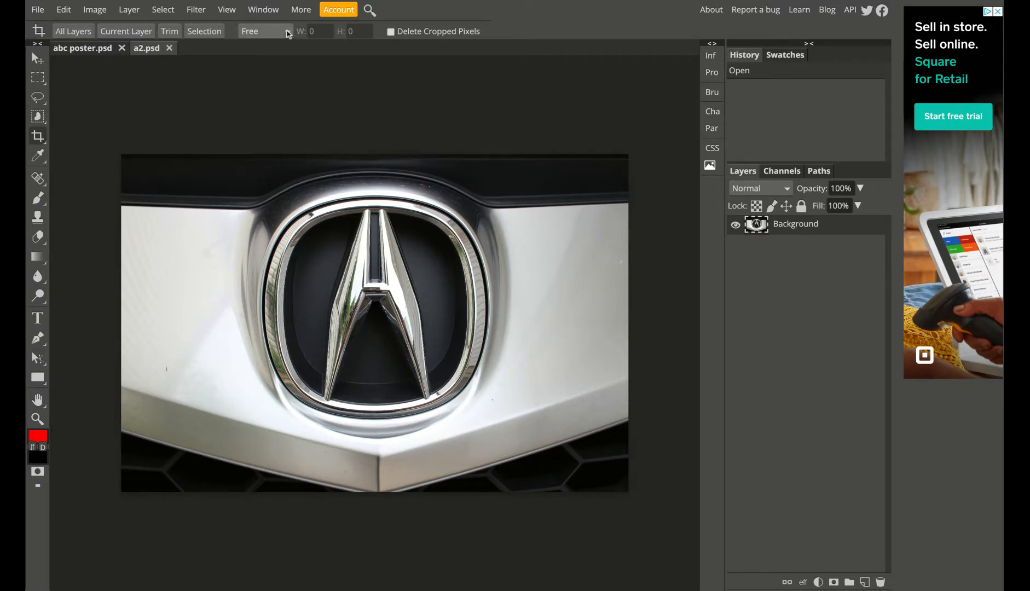
click(288, 33)
click(285, 50)
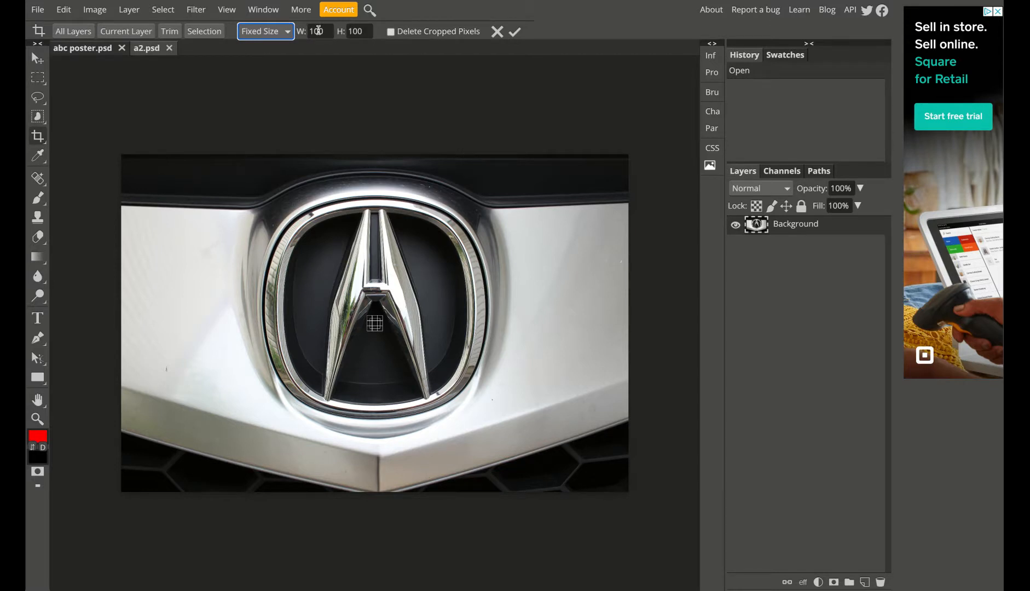
double_click(318, 31)
text(6)
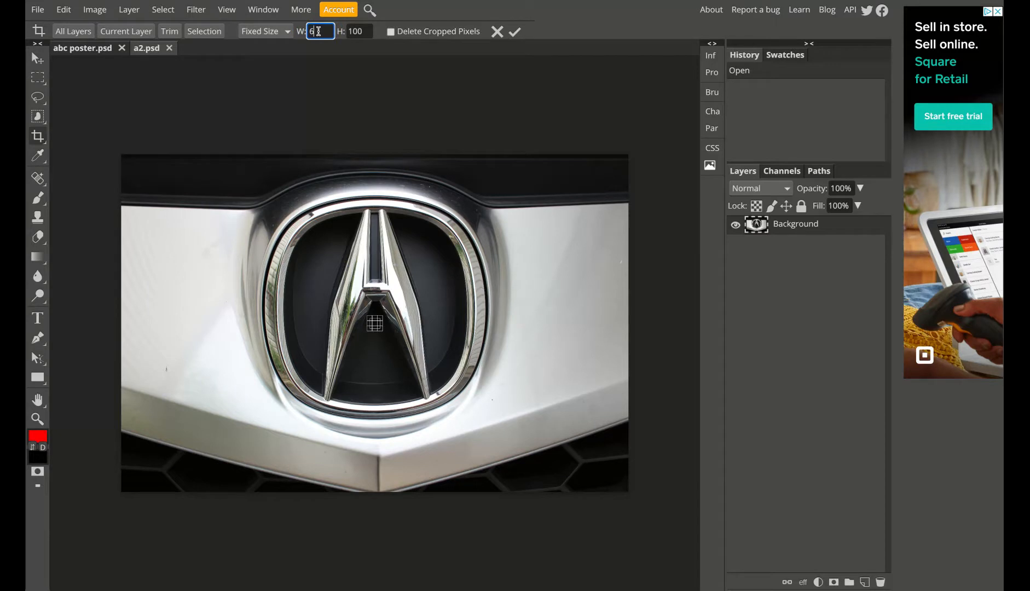
text(00)
double_click(360, 31)
text(60)
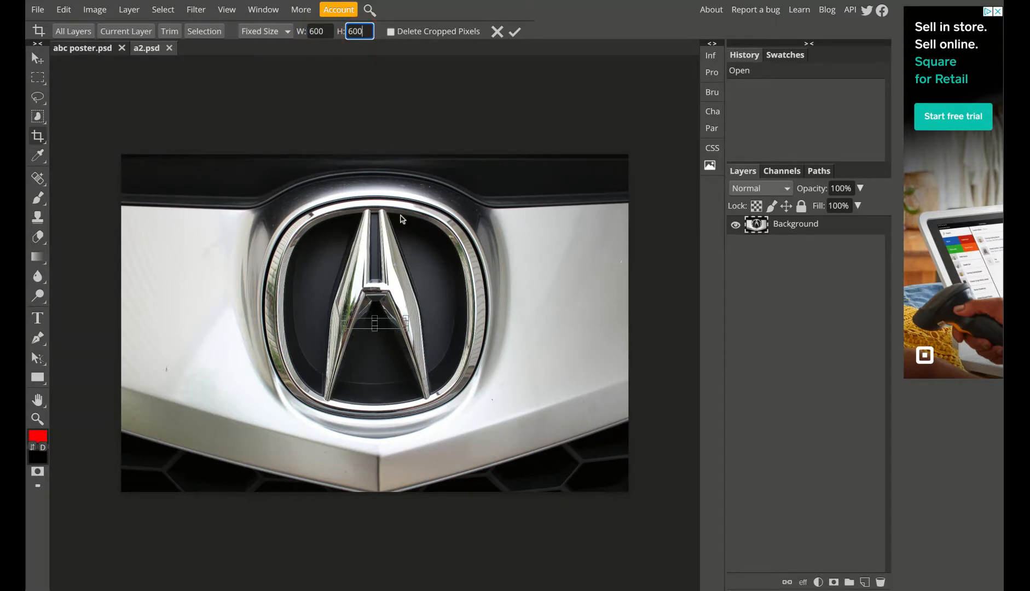
click(329, 31)
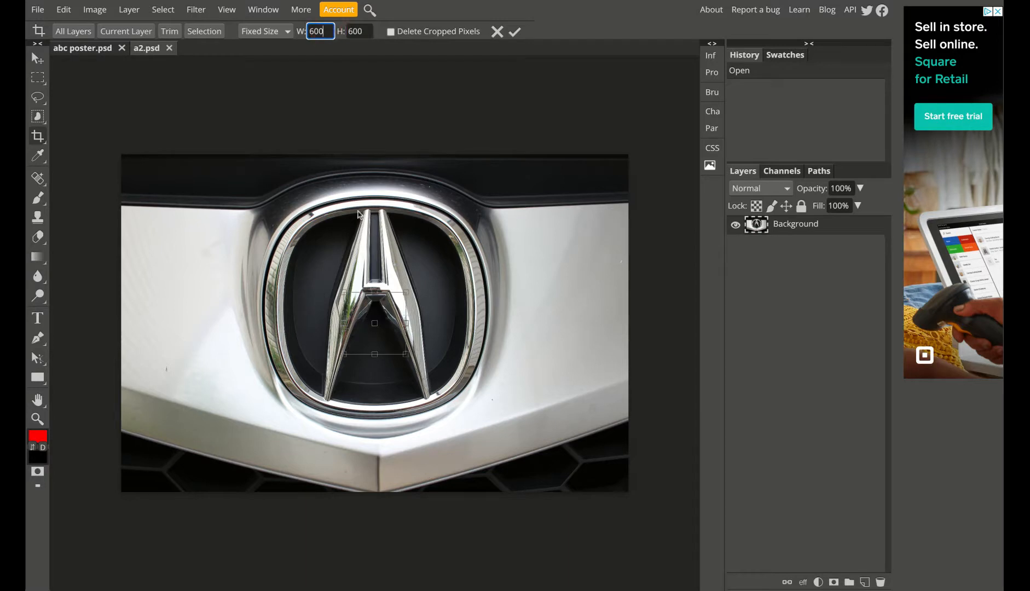
- Enlarge the square crop frame and position it around the whole car emblem
drag(400, 355, 504, 453)
drag(345, 294, 252, 191)
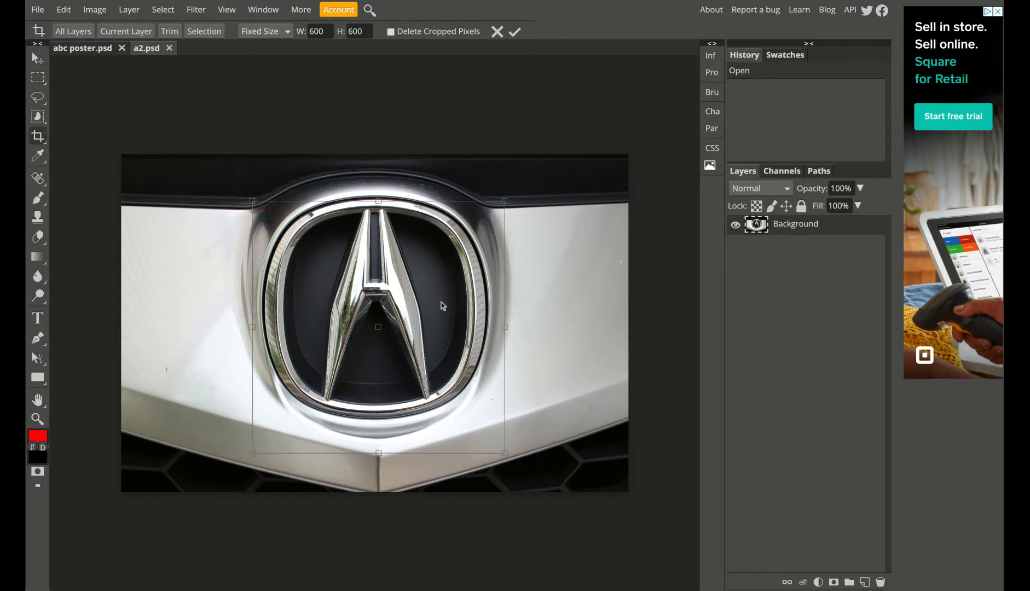
drag(504, 453, 478, 419)
mouse_move(453, 356)
mouse_down()
mouse_move(461, 351)
mouse_move(453, 360)
mouse_up()
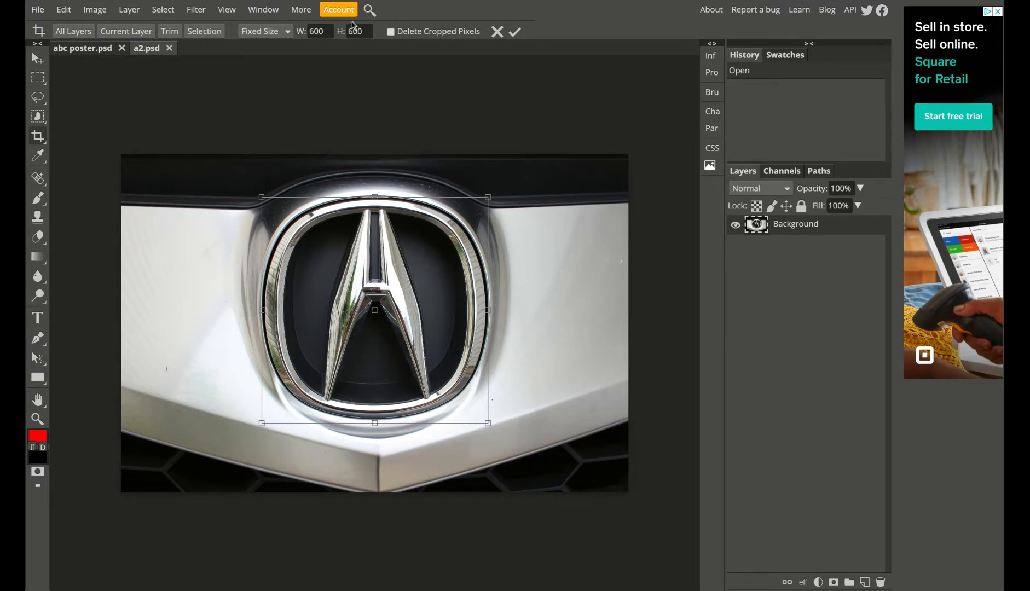
- Tighten the crop frame to the emblem's metal ring, centre it on the letter A and apply the crop
drag(258, 417, 264, 412)
drag(485, 417, 481, 410)
drag(438, 295, 439, 311)
drag(481, 426, 467, 410)
drag(439, 362, 446, 360)
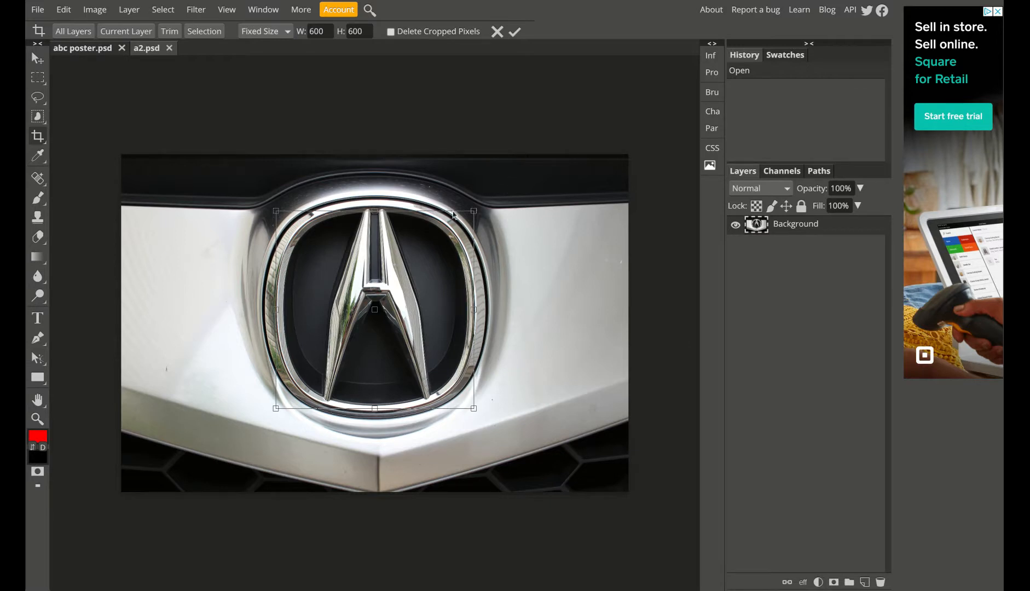
drag(473, 210, 454, 231)
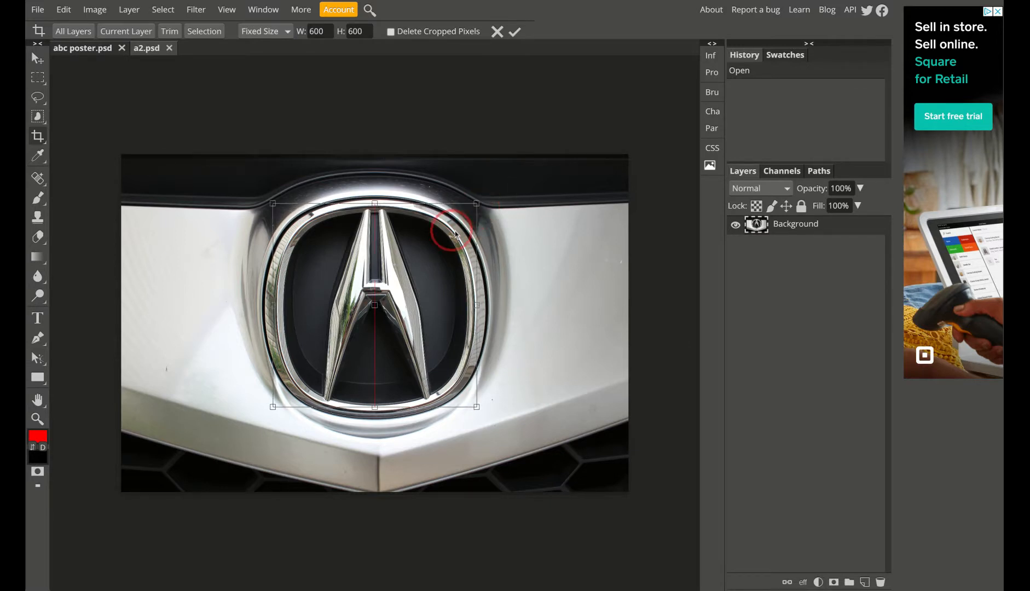
click(516, 33)
key(ctrl+s)
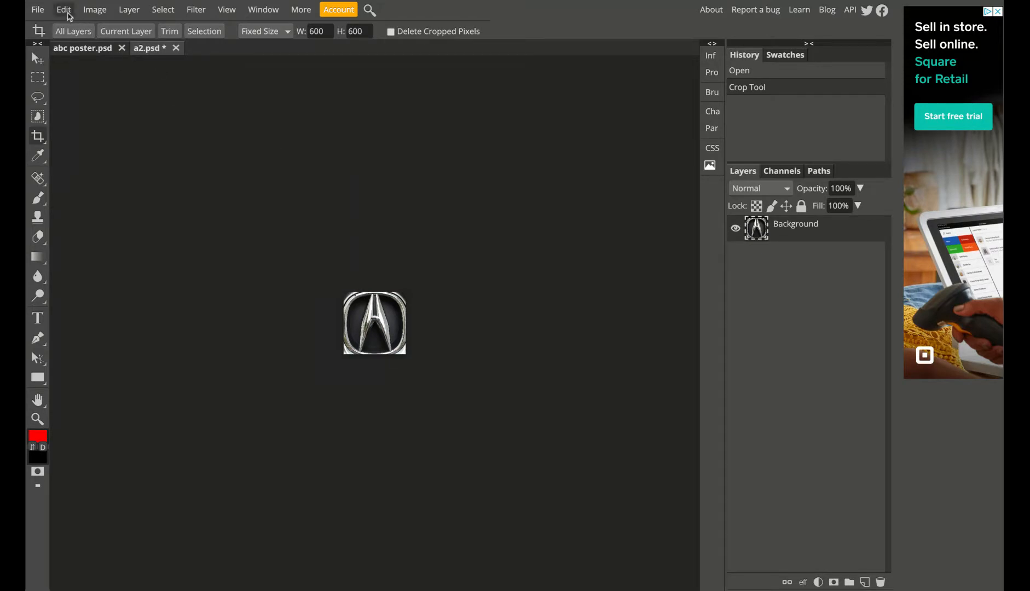
- Select the entire cropped a2 image and switch to the abc poster document
click(67, 13)
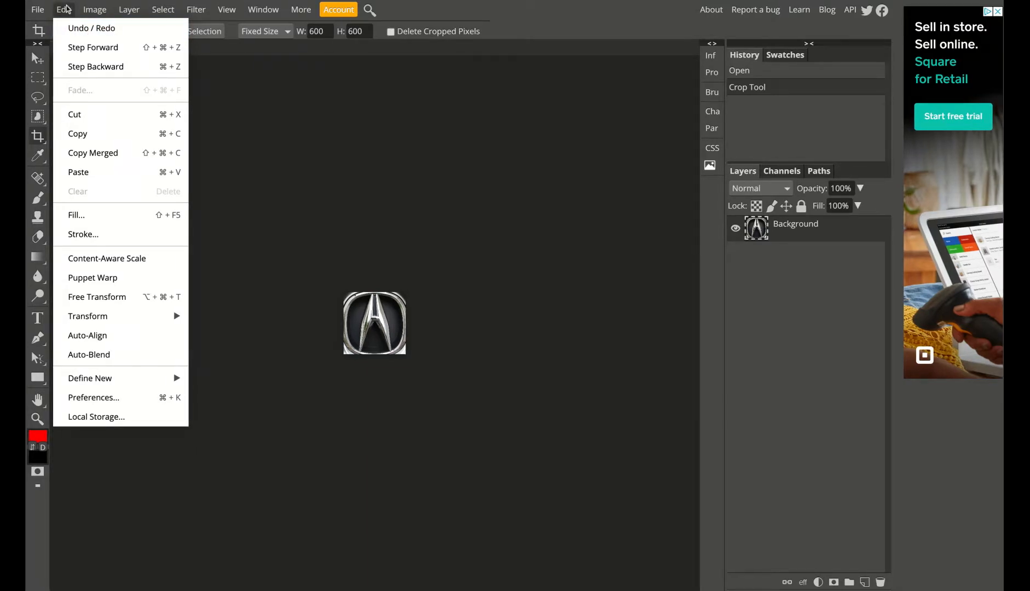
click(171, 11)
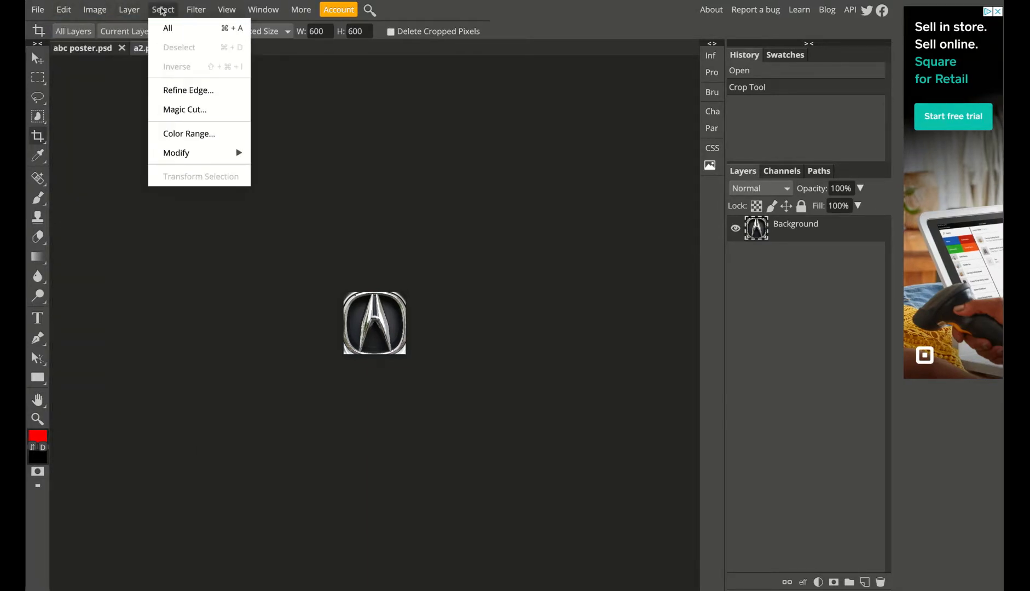
click(164, 28)
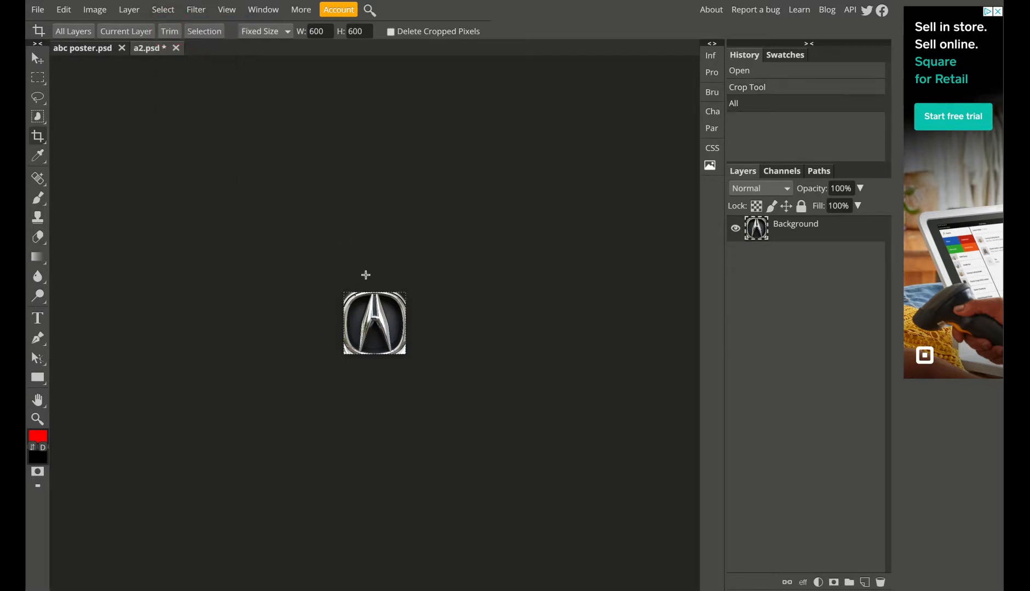
key(ctrl+a)
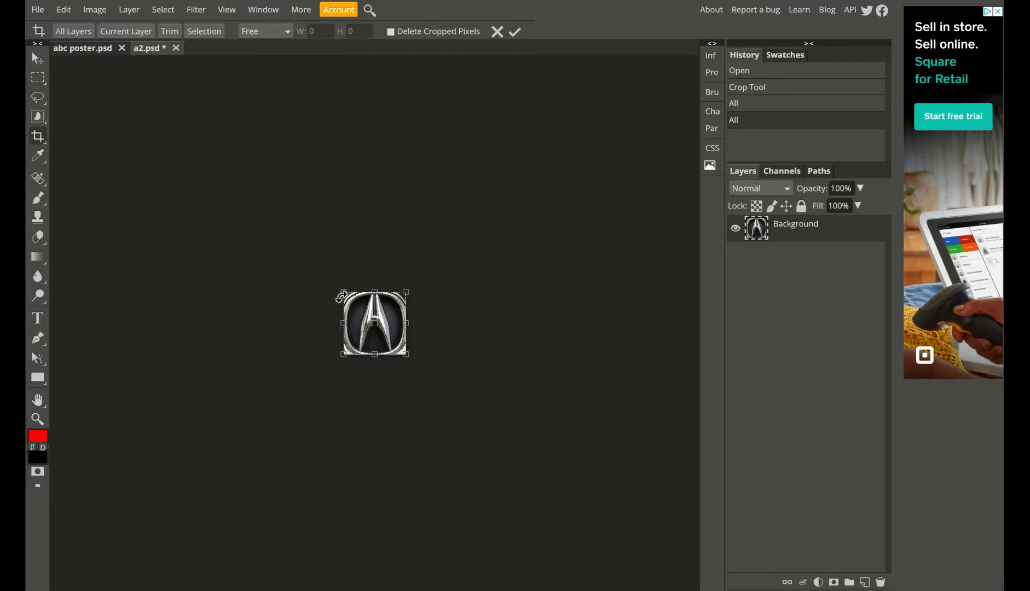
click(86, 50)
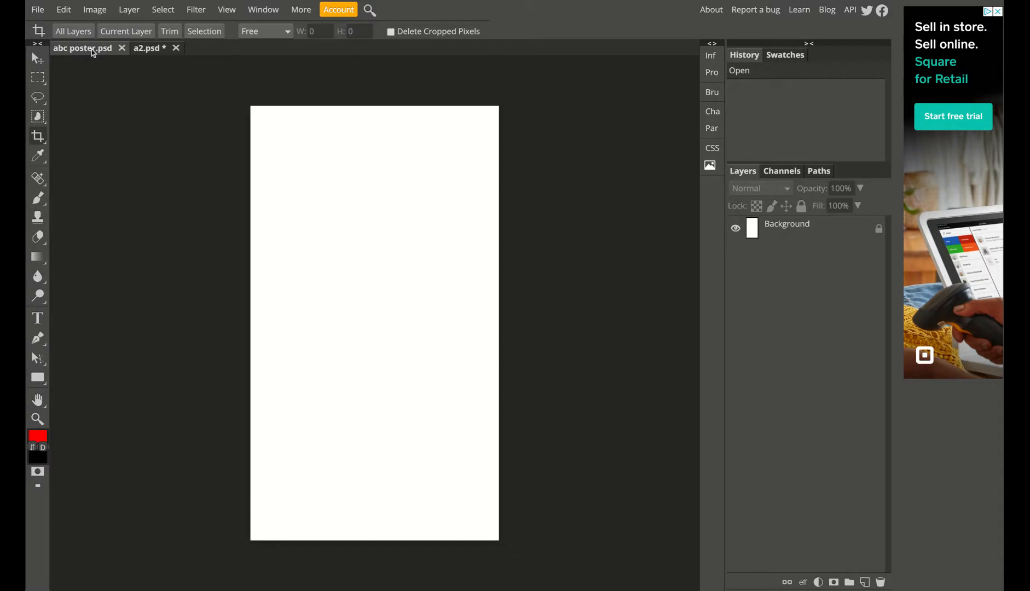
- Paste the cropped car emblem into the poster and move it flush into the page's top-left corner
key(ctrl+v)
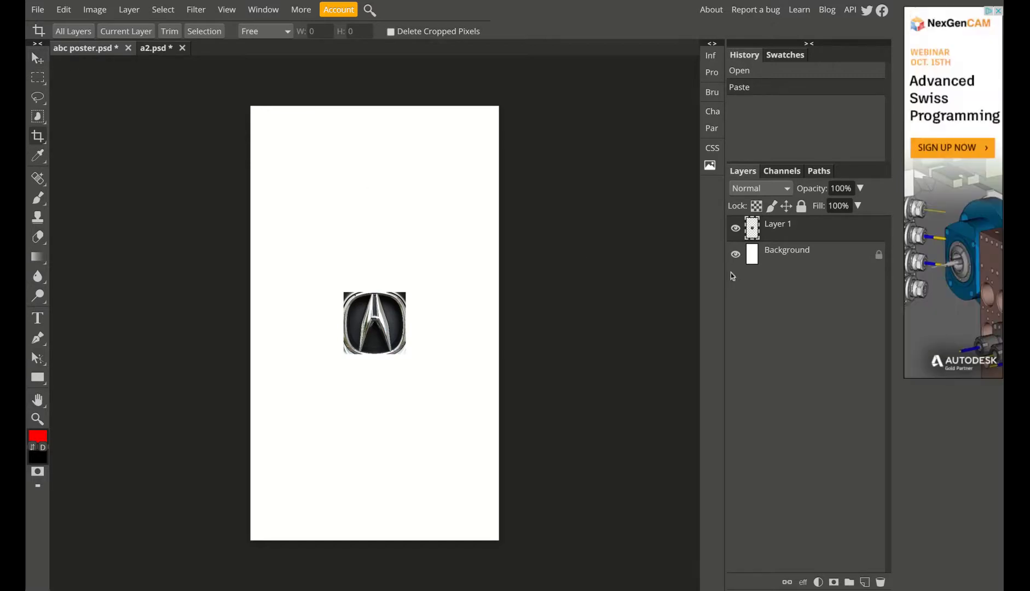
click(40, 63)
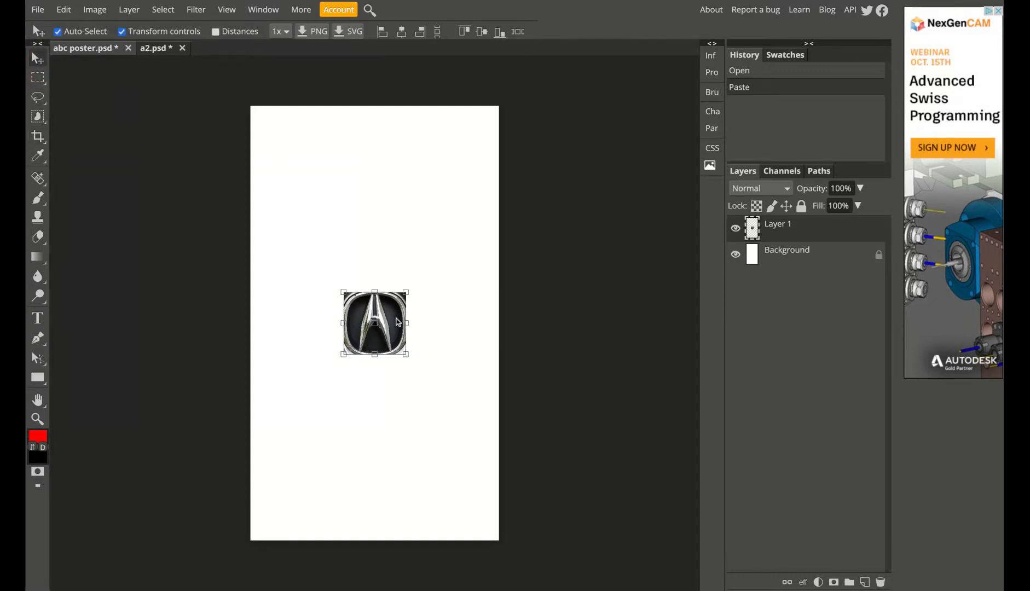
drag(394, 321, 306, 145)
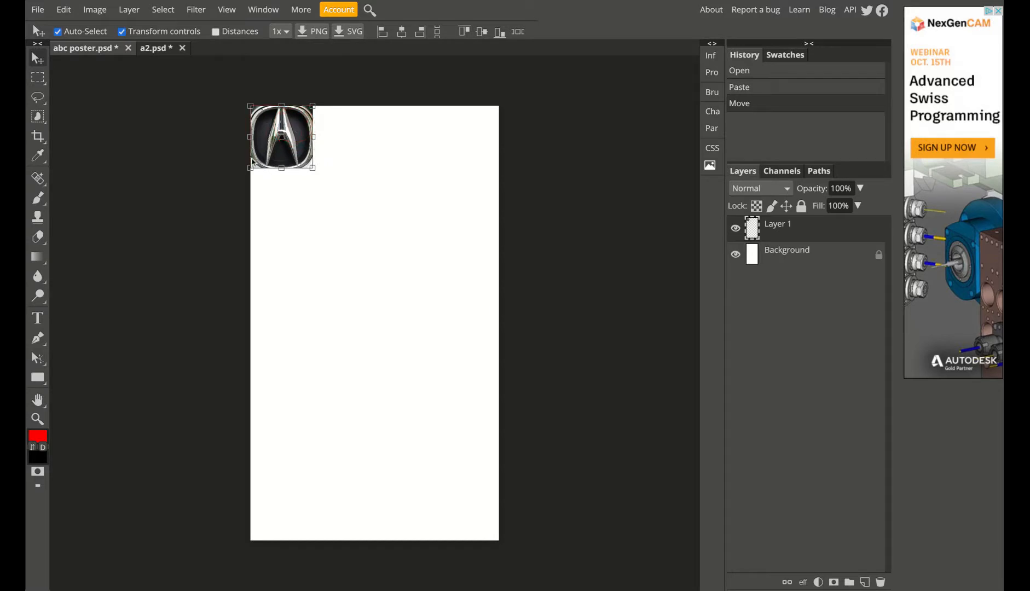
click(375, 193)
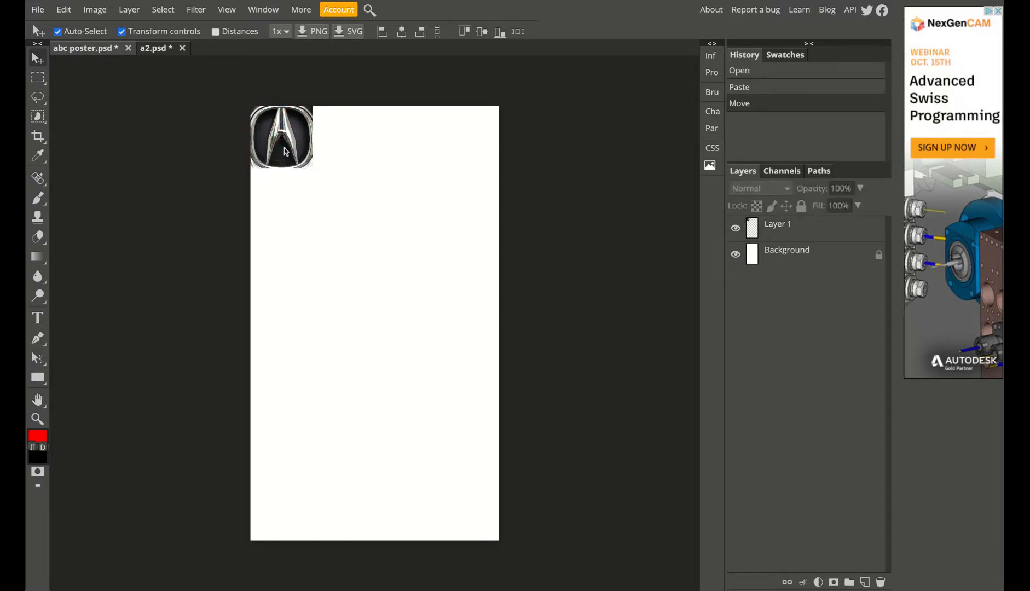
- Rename the pasted emblem's layer as A and lock it completely
click(778, 228)
double_click(778, 227)
text(A)
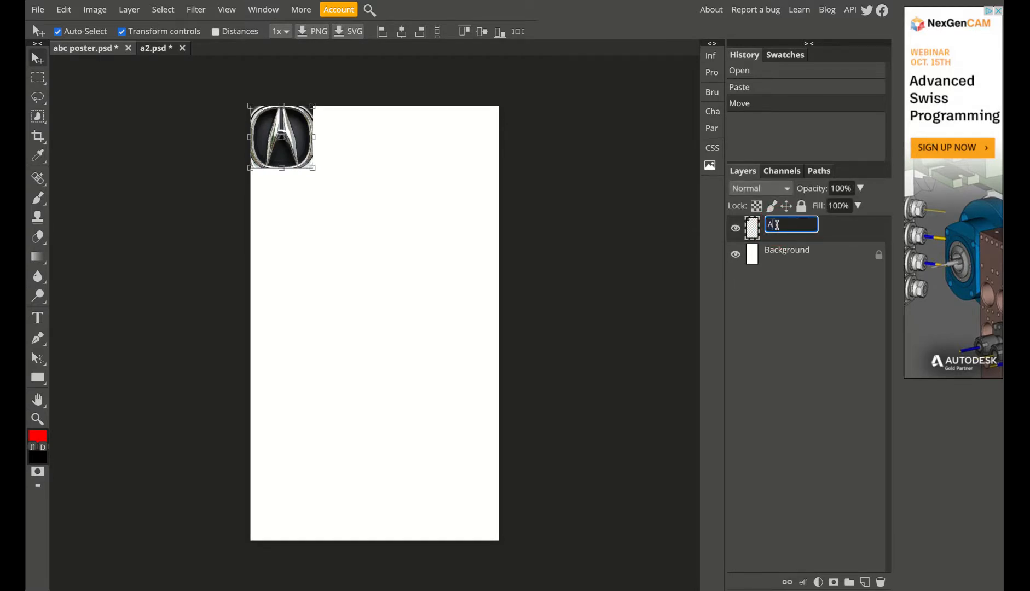
click(856, 234)
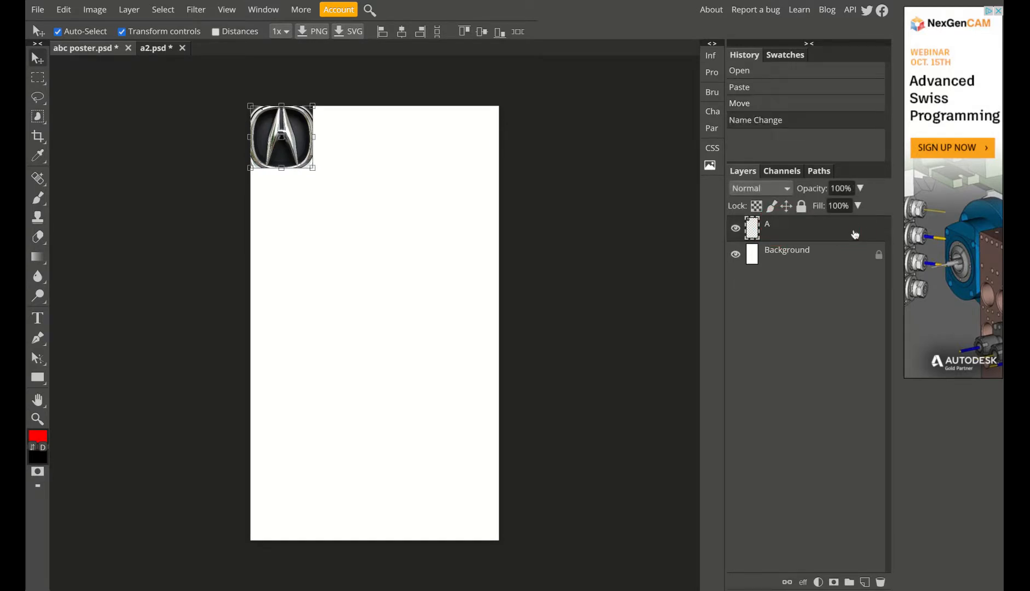
click(801, 207)
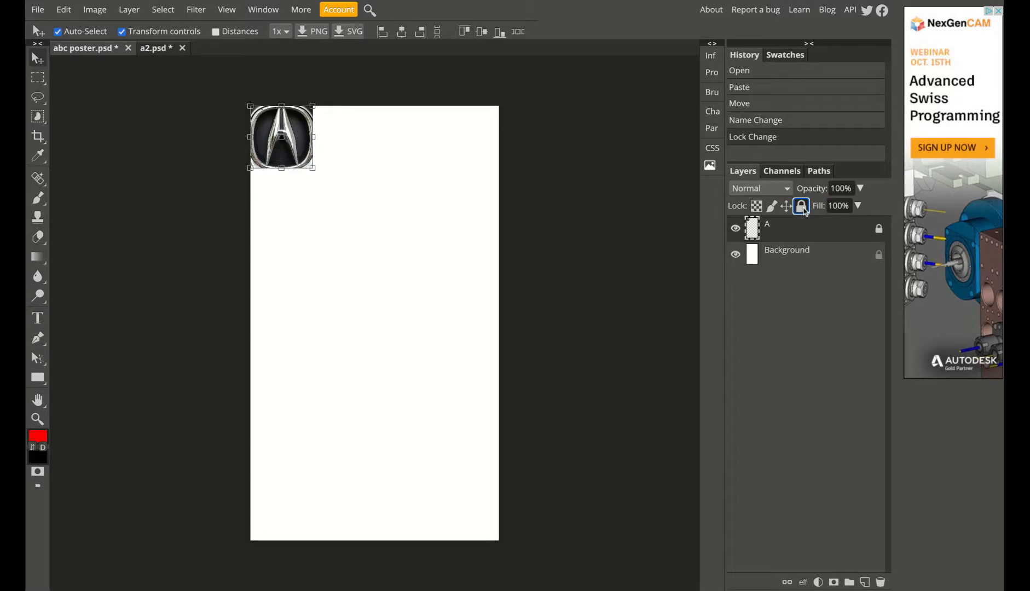
click(424, 212)
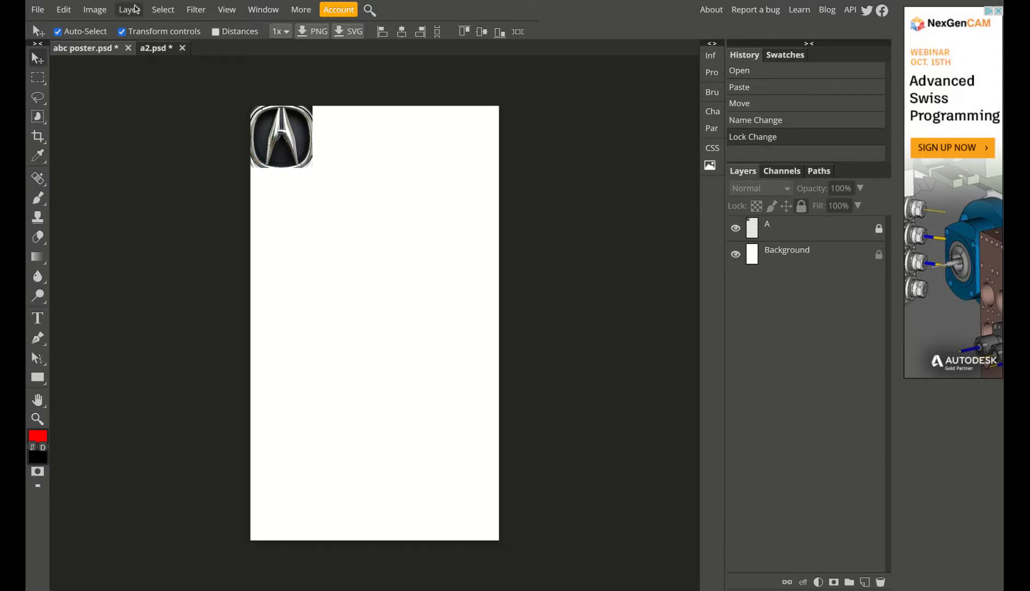
- Close the a2 document and open the b photo of the eyeglasses
click(159, 50)
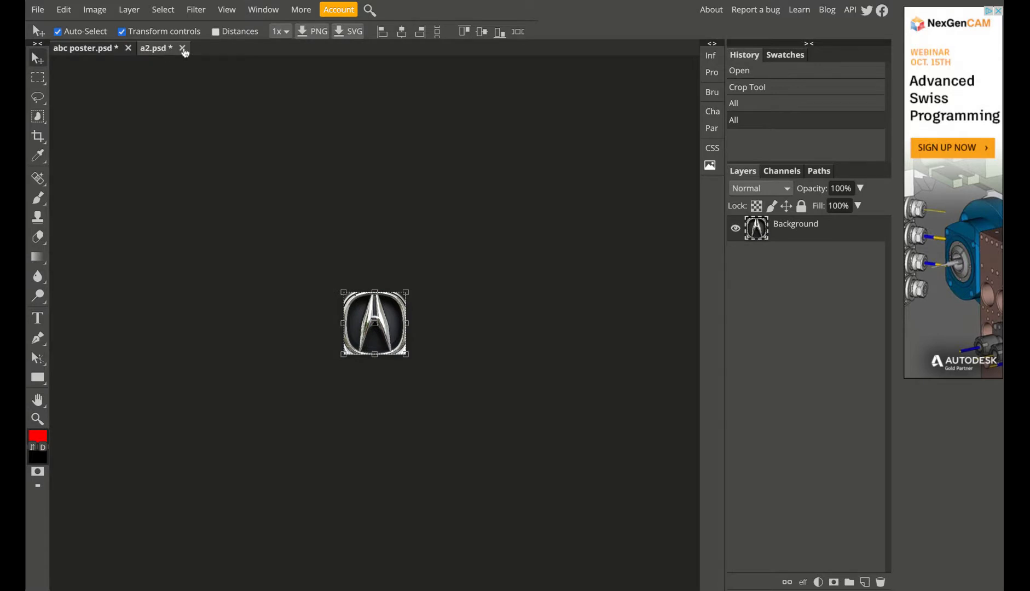
click(183, 48)
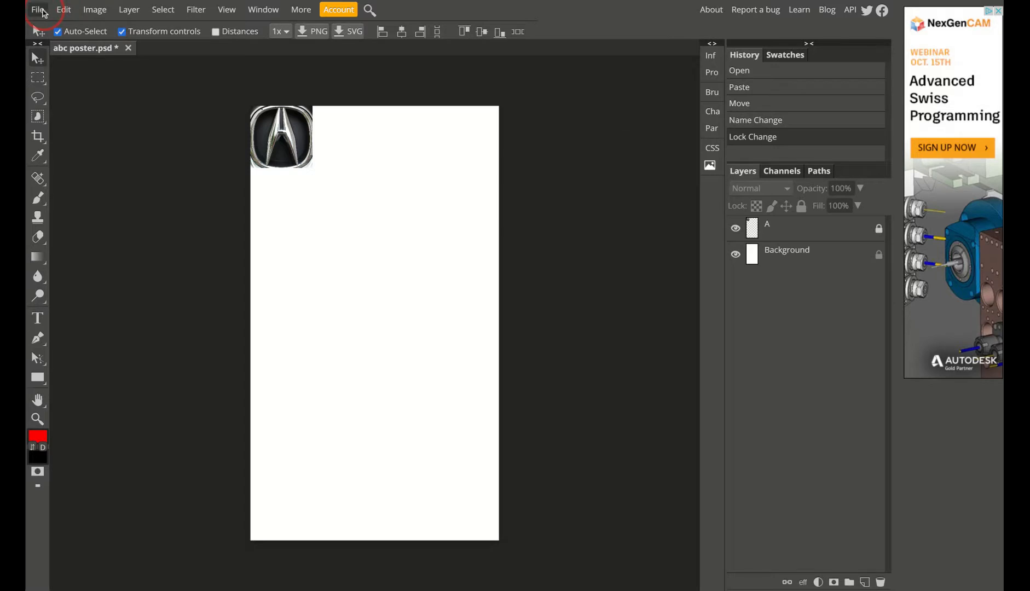
click(37, 10)
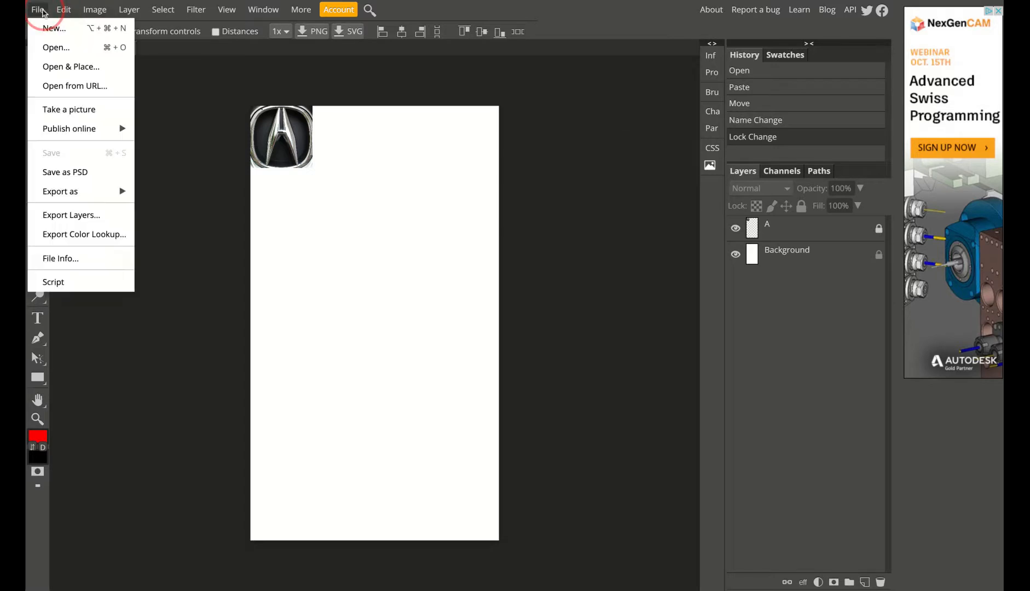
click(56, 47)
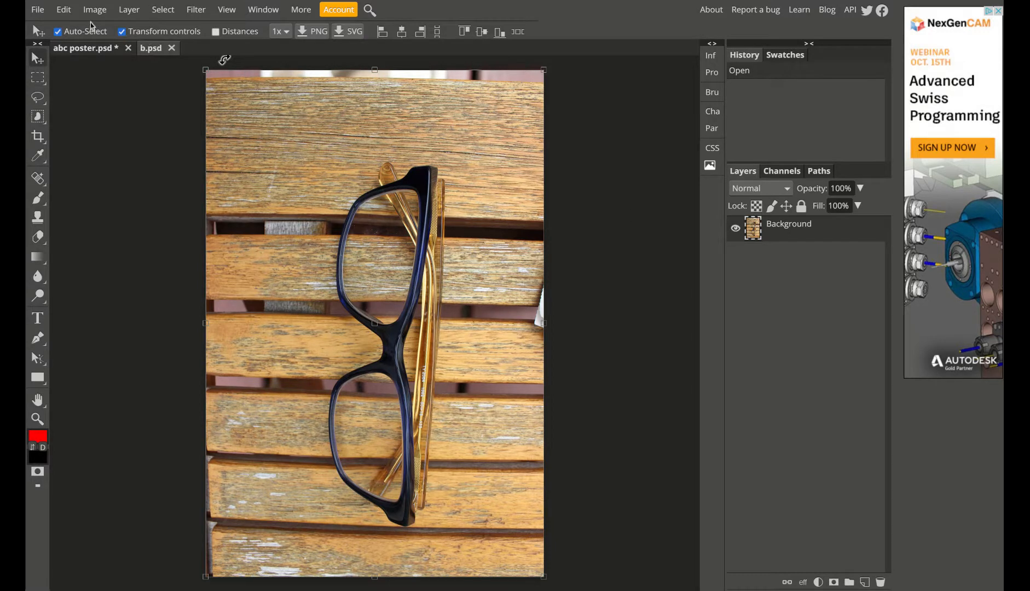
- Set the Crop tool to Fixed Size with a width and height of 600 each for the b photo
click(39, 144)
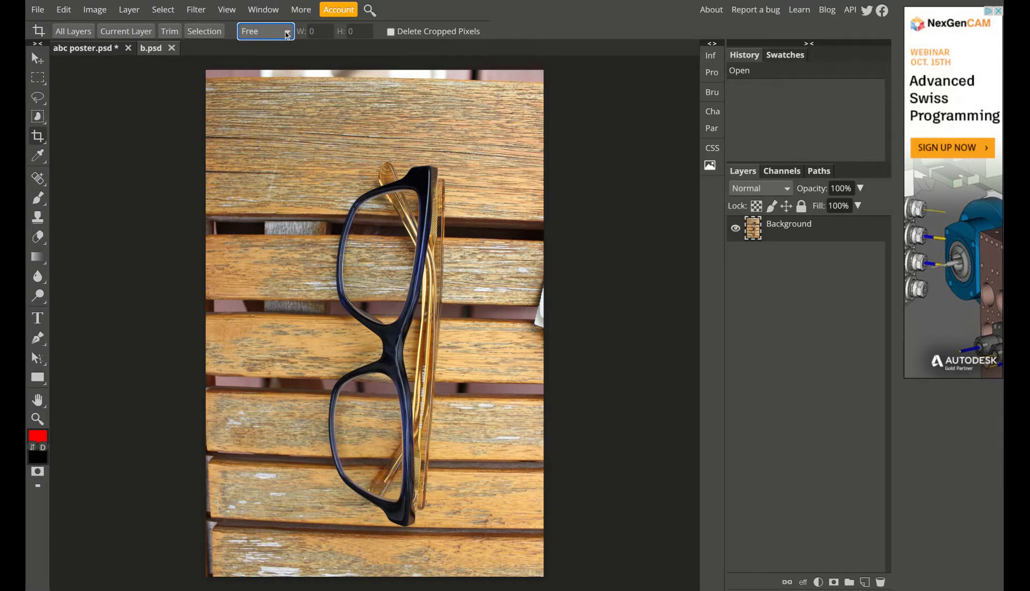
click(283, 58)
double_click(321, 32)
text(600)
double_click(365, 31)
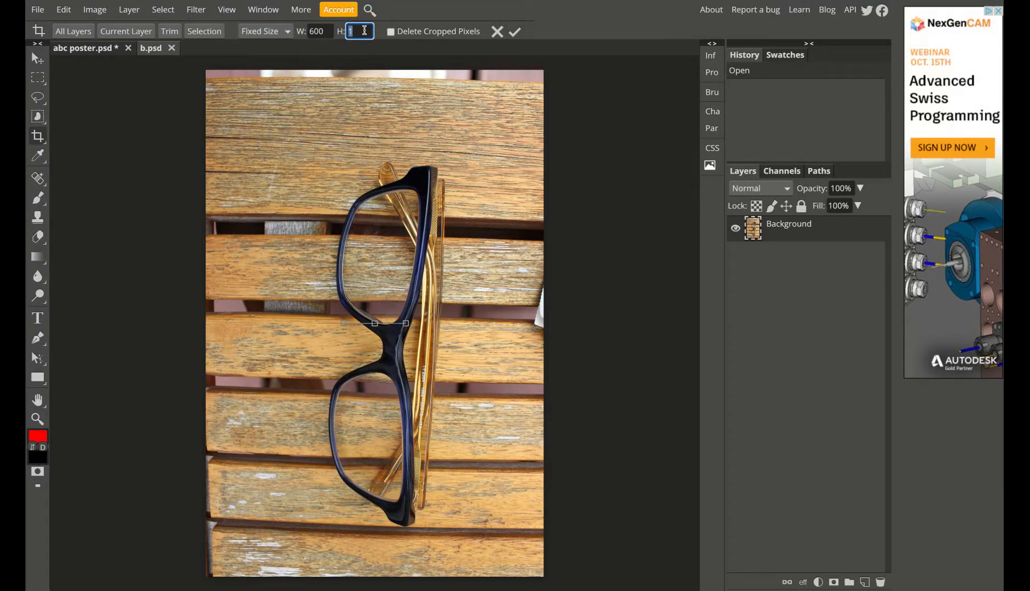
text(600)
key(Return)
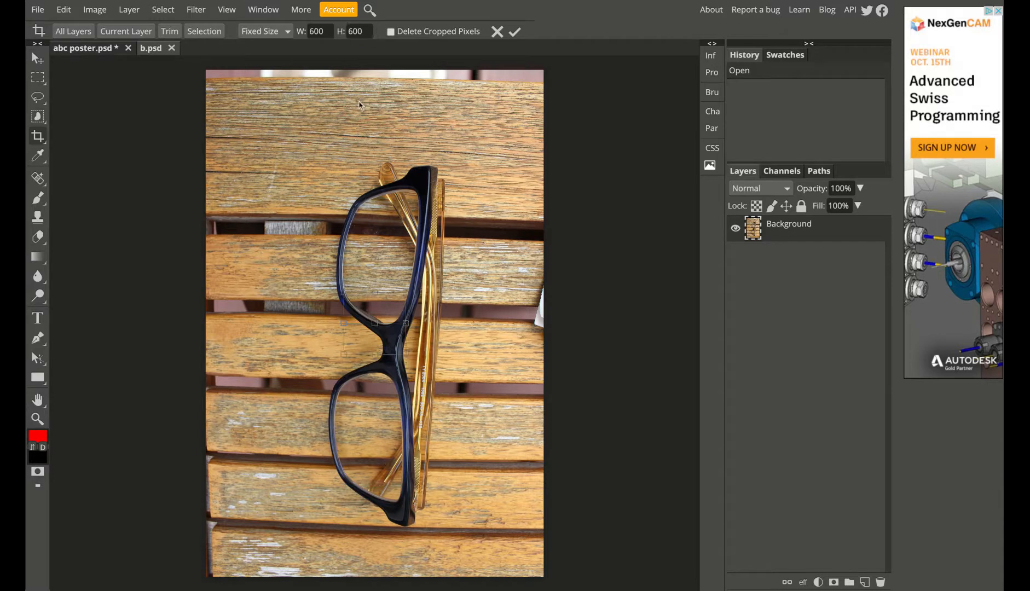
- Enlarge the square crop frame to the photo's full width, centre it vertically on the eyeglasses and apply the crop
drag(346, 299, 254, 156)
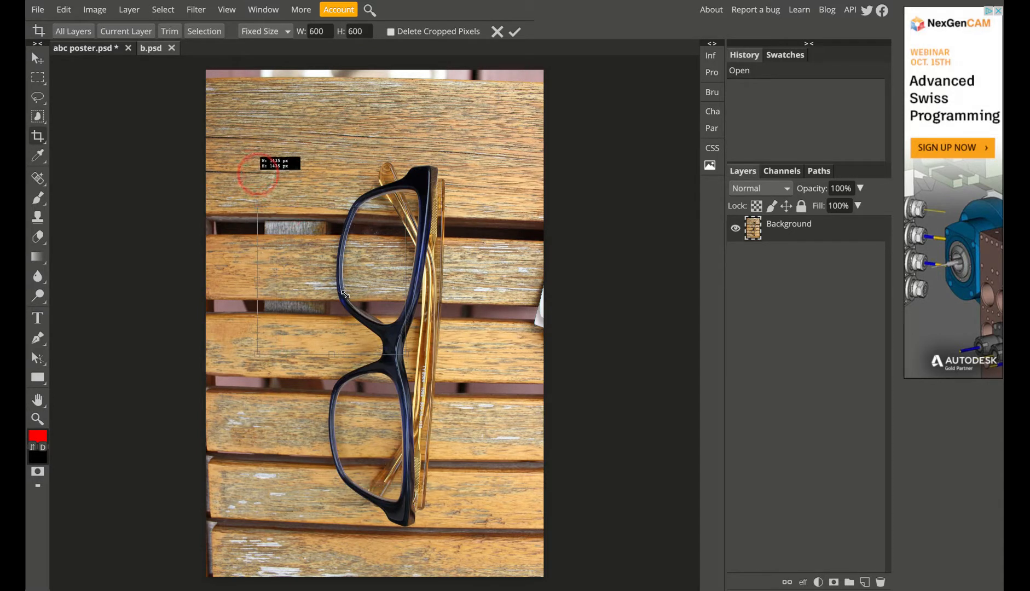
drag(406, 355, 504, 487)
drag(256, 450, 205, 502)
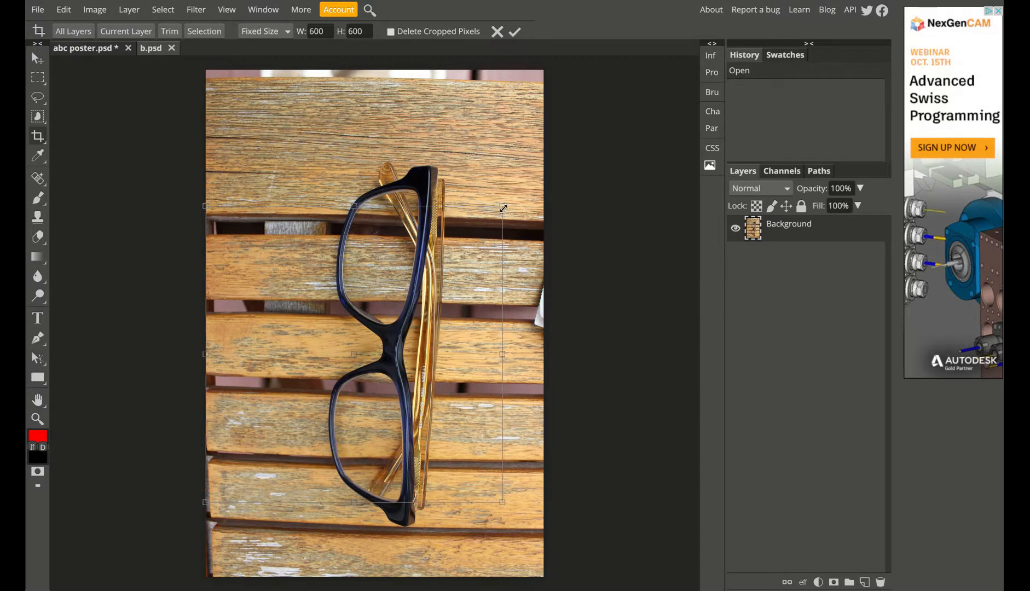
drag(503, 208, 543, 165)
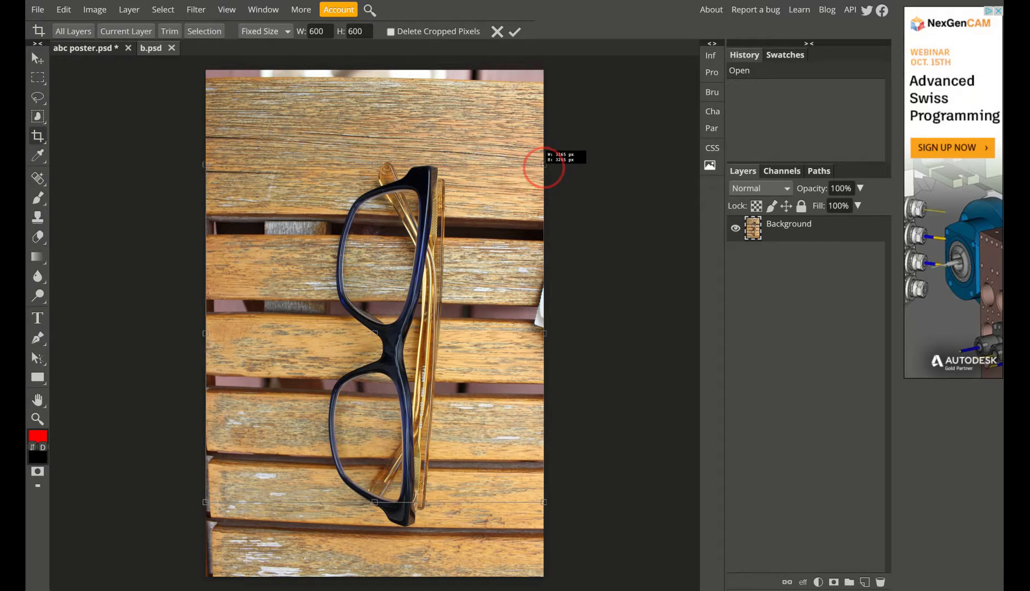
drag(445, 312, 444, 339)
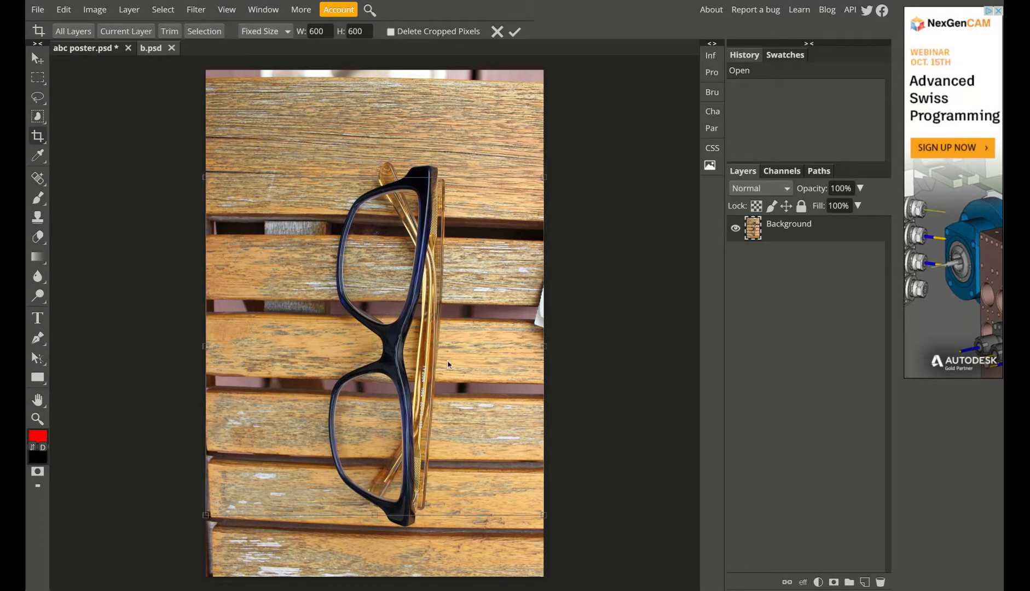
click(515, 33)
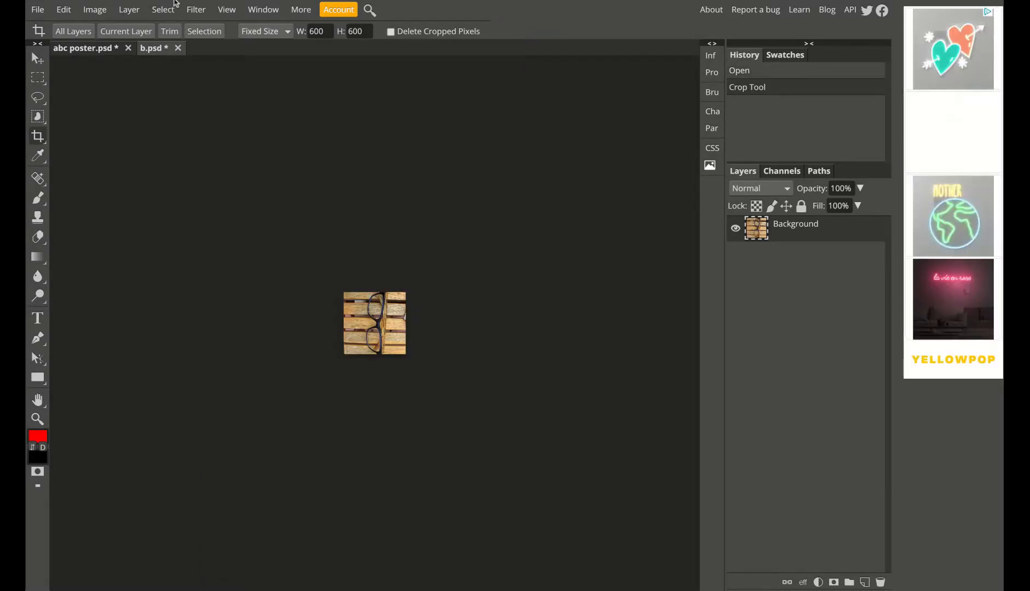
- Rotate the cropped eyeglasses image 90° clockwise twice so the lenses face right like a letter B
click(104, 12)
mouse_move(179, 171)
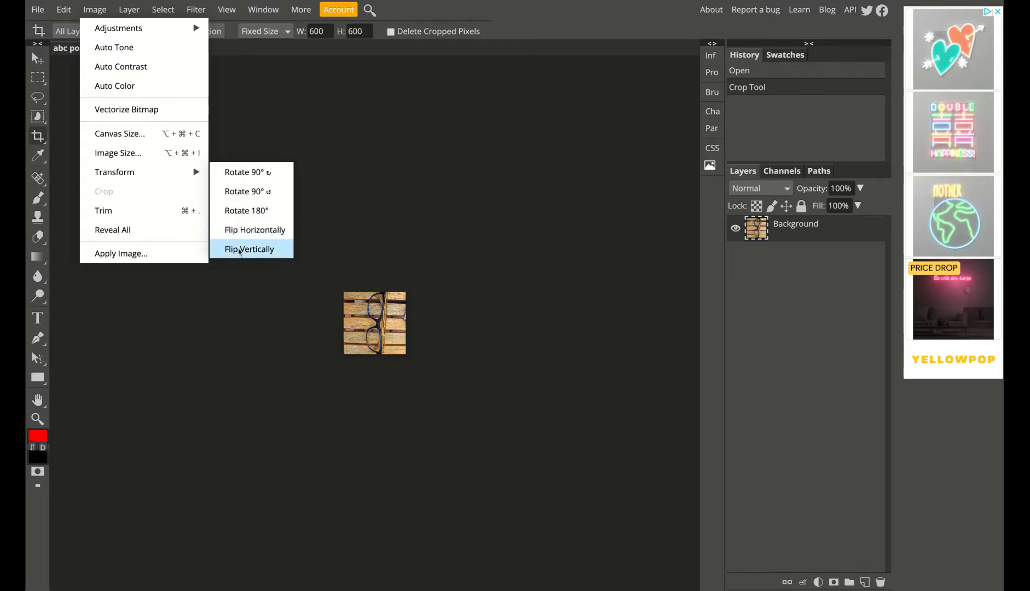
click(239, 172)
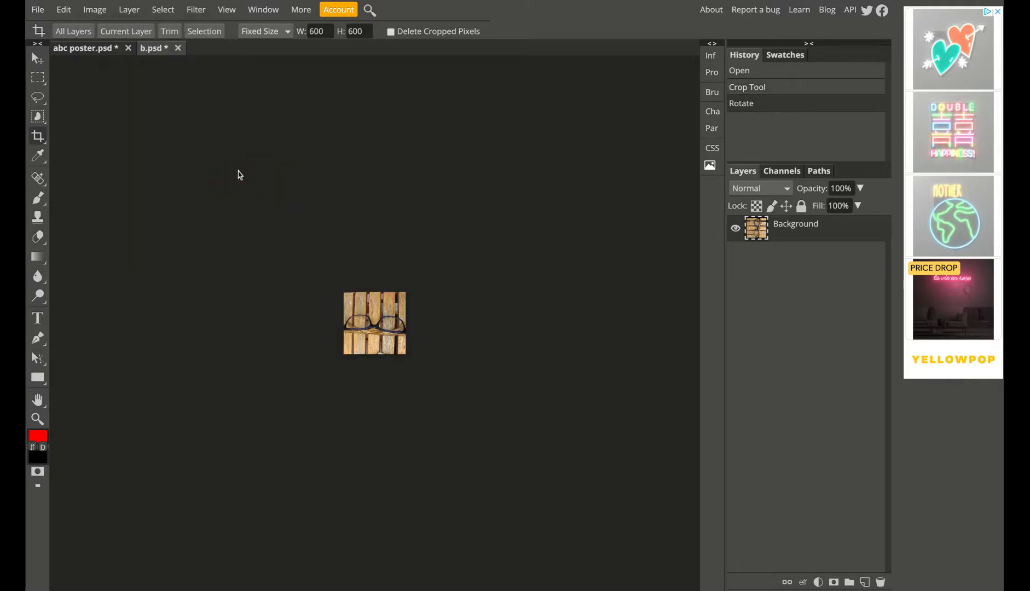
click(96, 10)
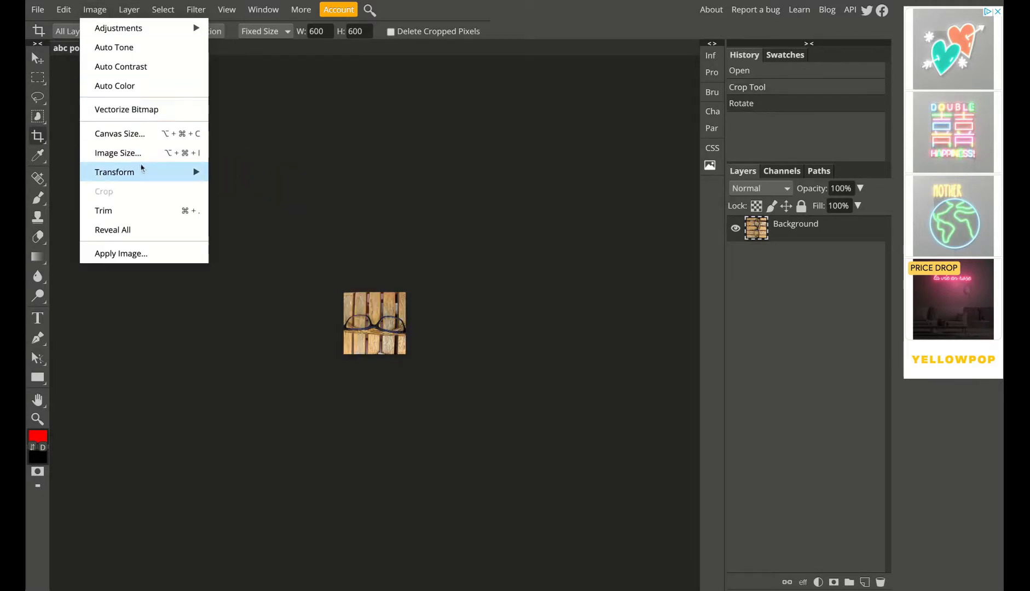
click(246, 176)
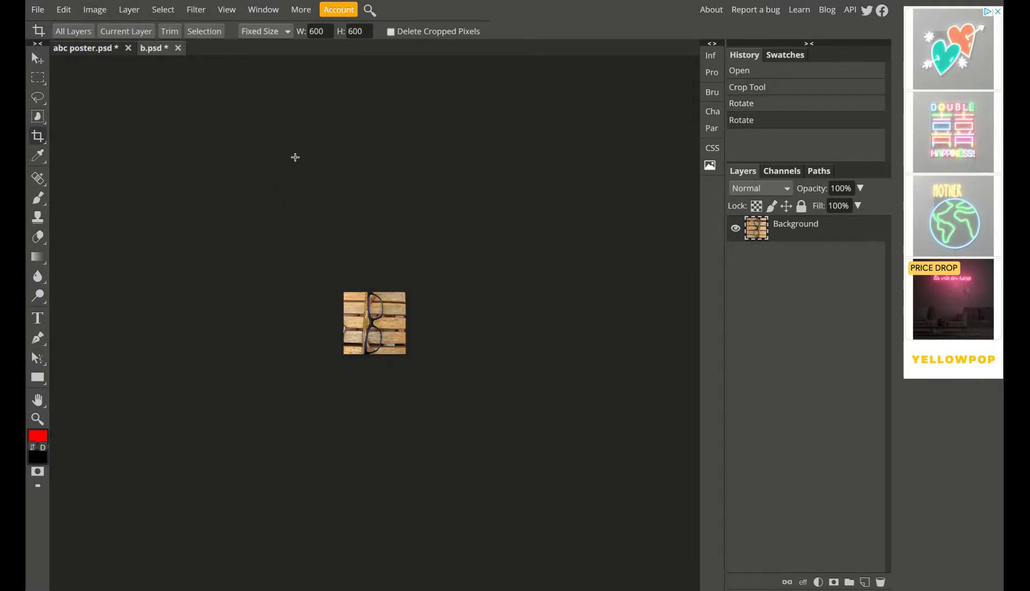
key(ctrl+plus)
key(ctrl+plus)
key(ctrl+plus)
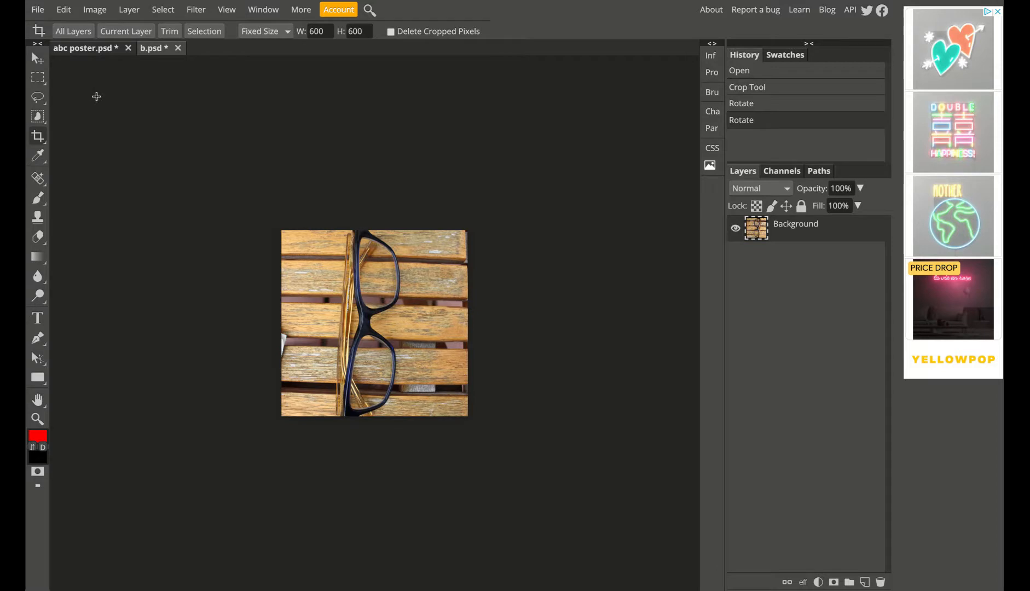
- Select and copy the entire rotated b image and paste it into the abc poster document
click(70, 12)
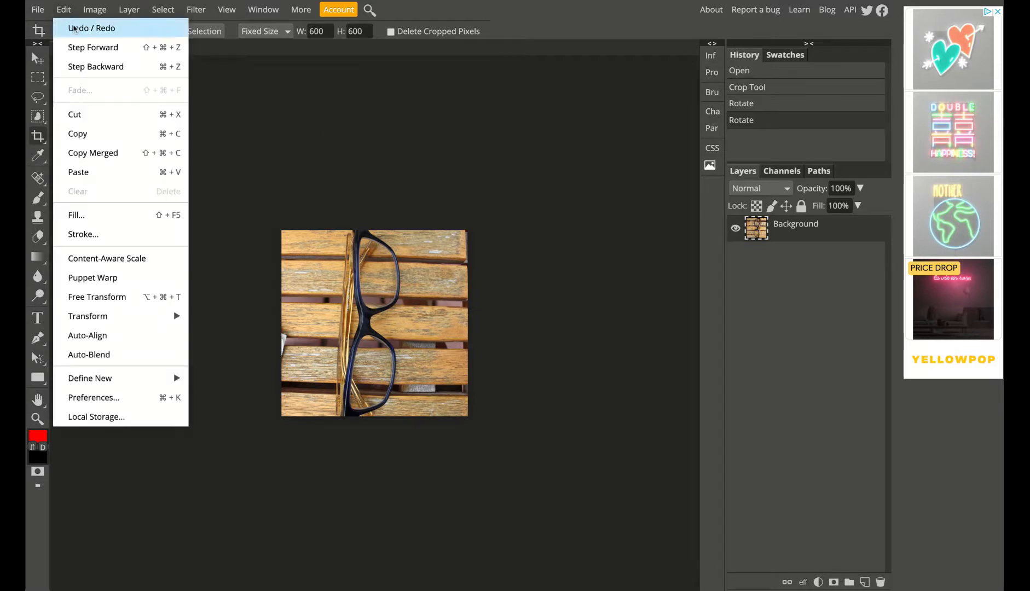
click(68, 12)
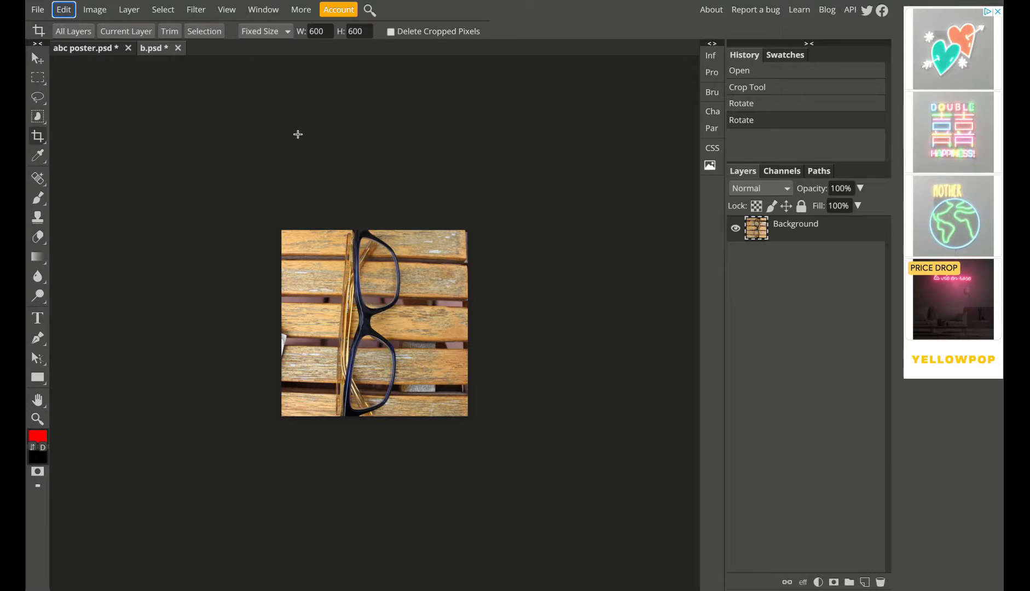
key(ctrl+a)
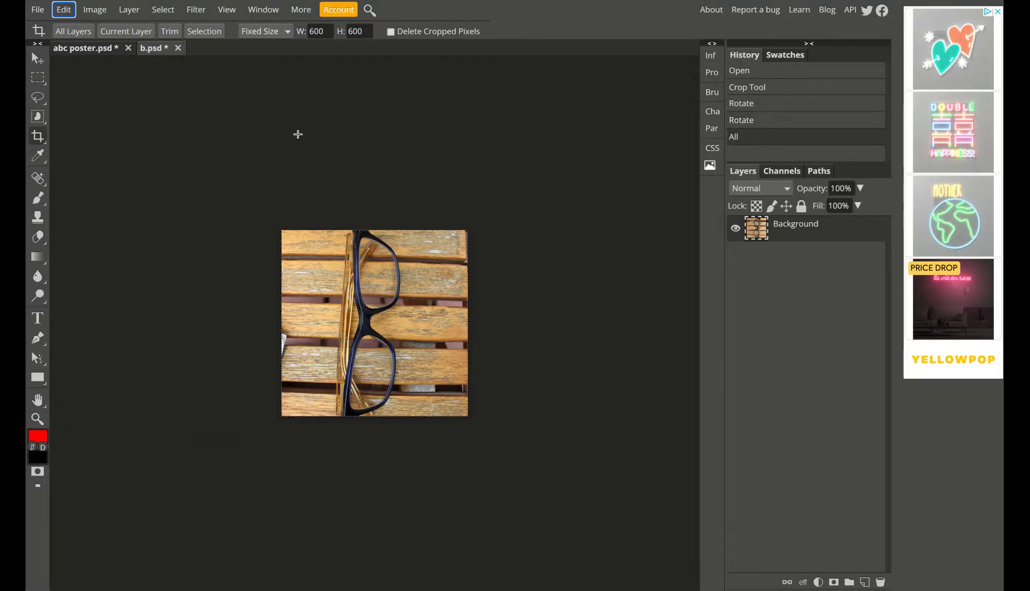
click(298, 134)
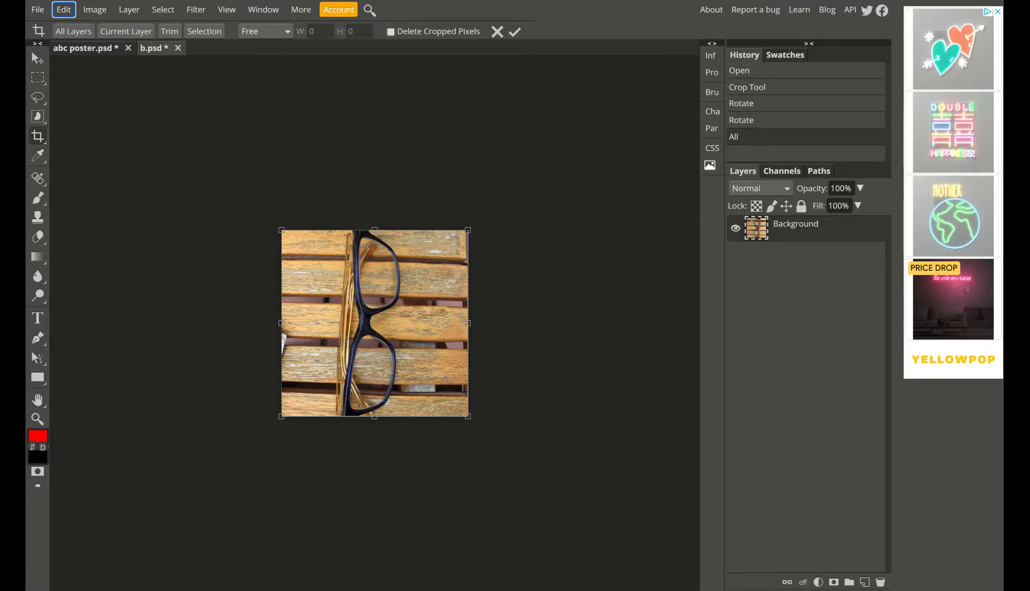
click(78, 48)
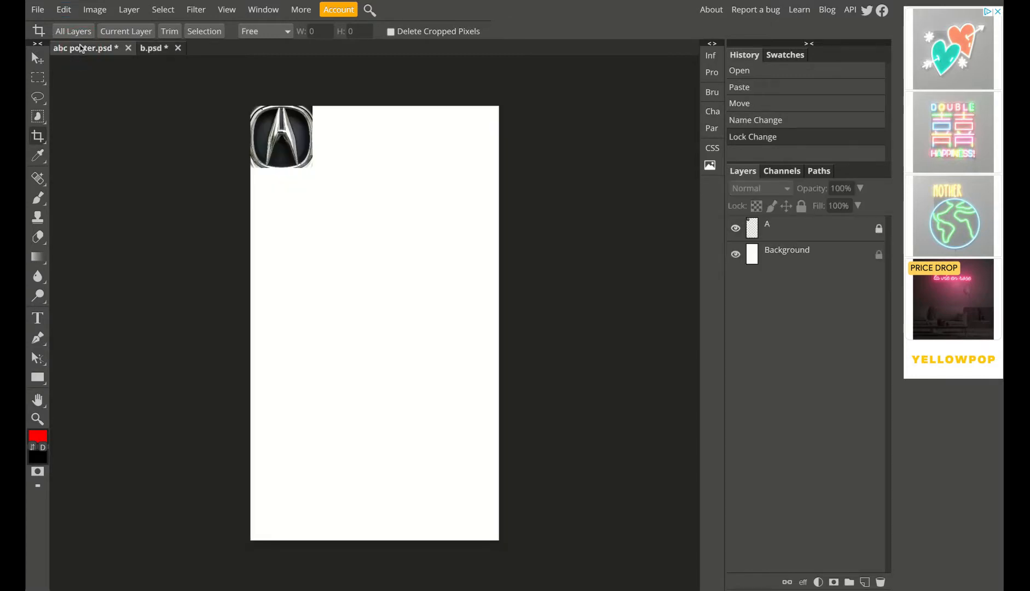
key(ctrl+v)
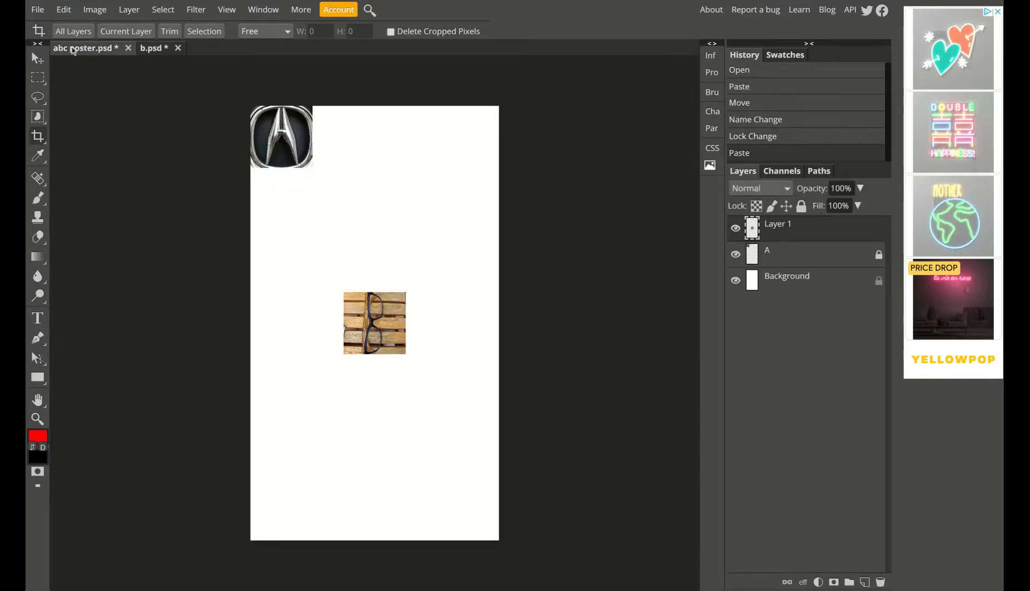
- Move the eyeglasses square to the poster's top edge, flush against the right side of the A emblem
click(37, 58)
drag(390, 321, 359, 134)
key(ctrl+plus)
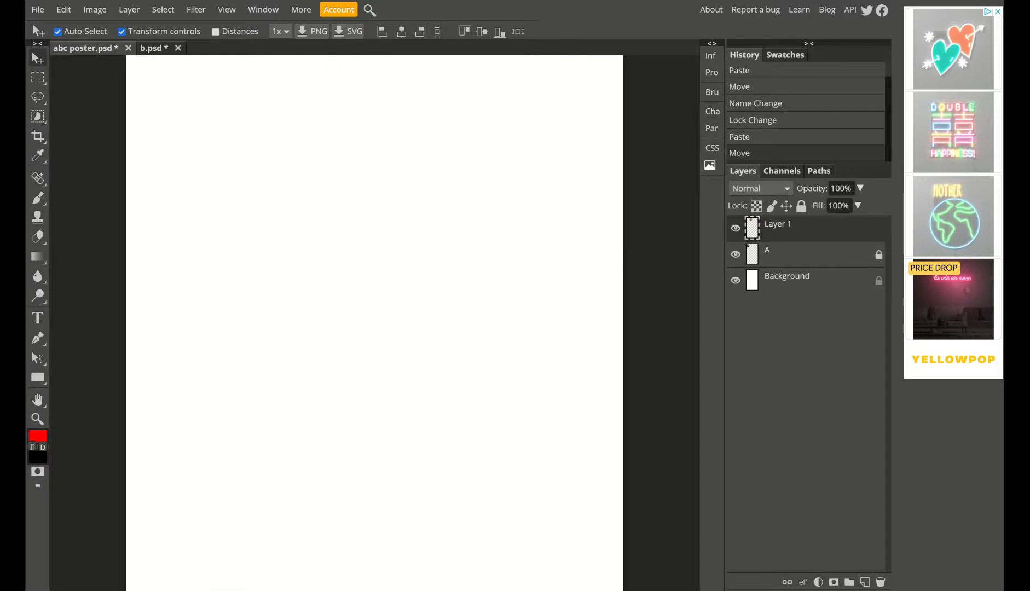
drag(284, 154, 402, 425)
drag(406, 230, 404, 234)
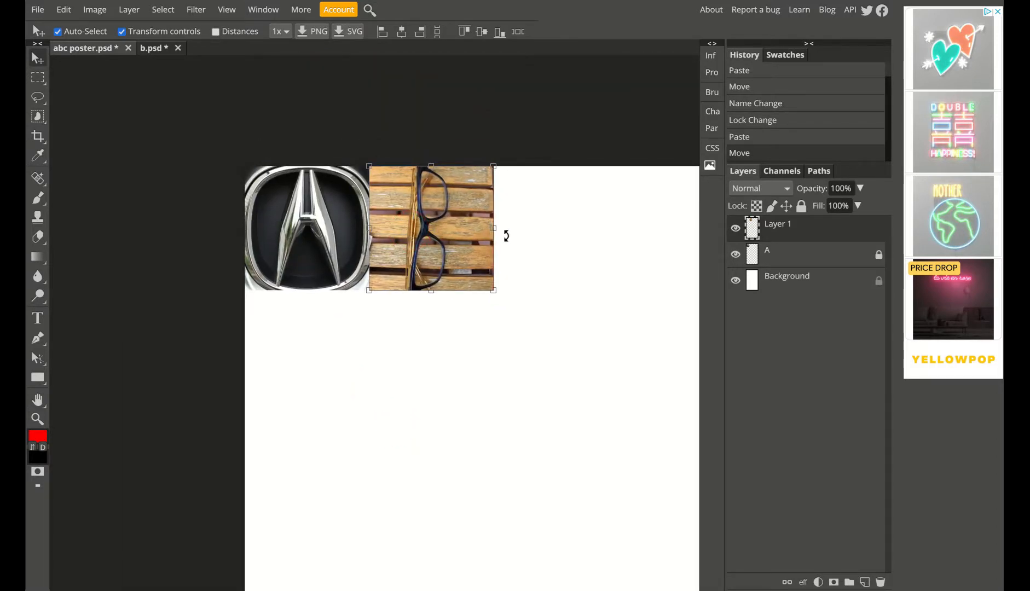
click(541, 259)
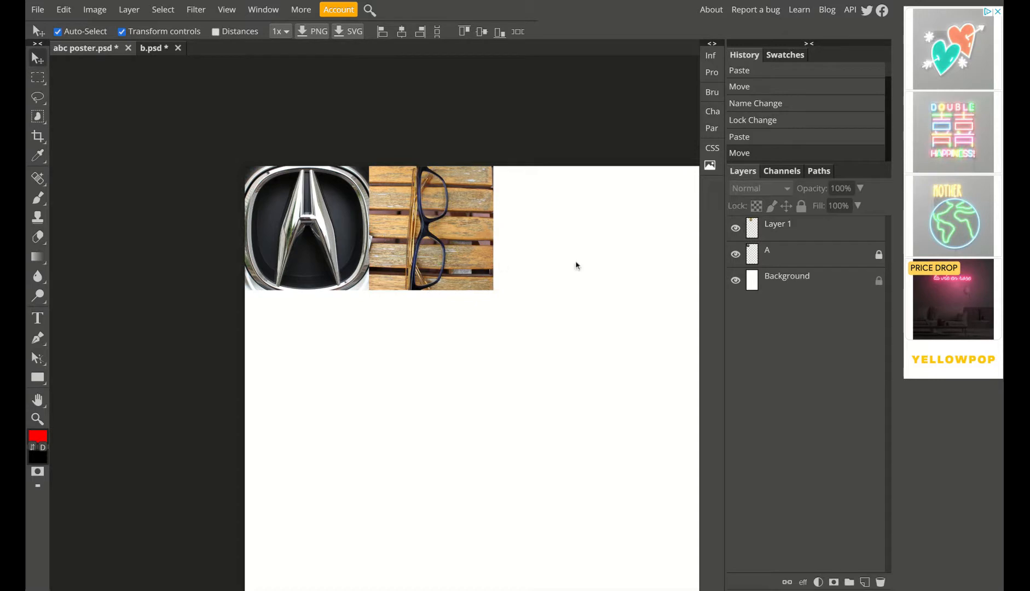
- Rename the pasted eyeglasses layer b, lock all of its attributes and deselect it
double_click(780, 232)
text(b)
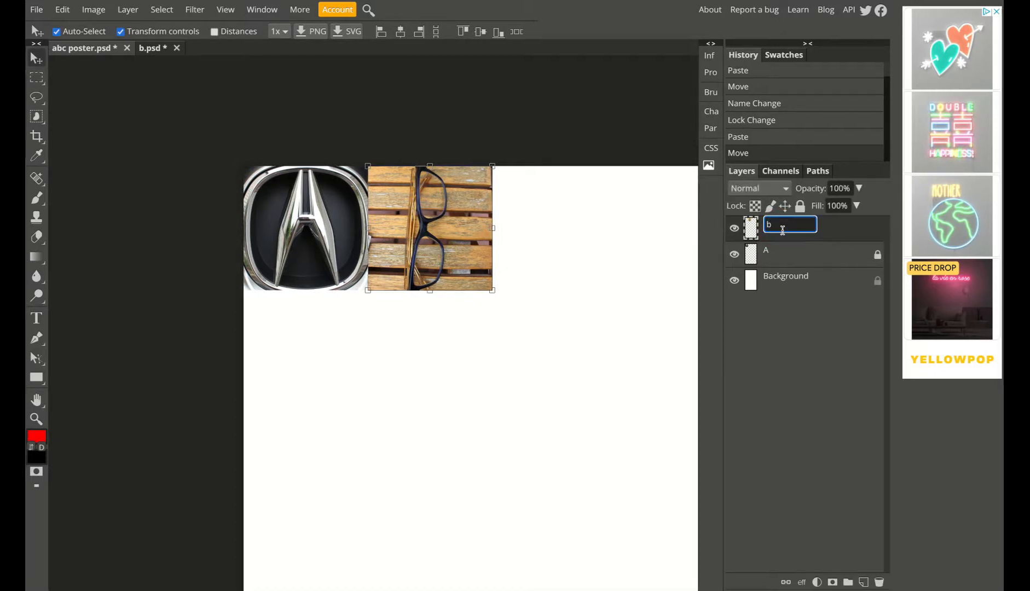
key(Return)
click(801, 206)
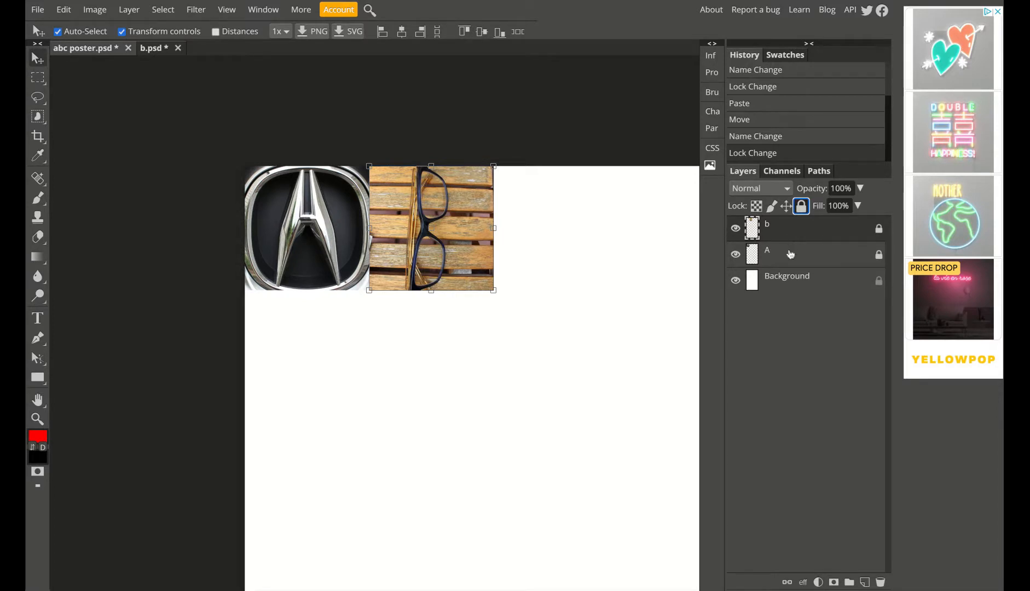
click(622, 222)
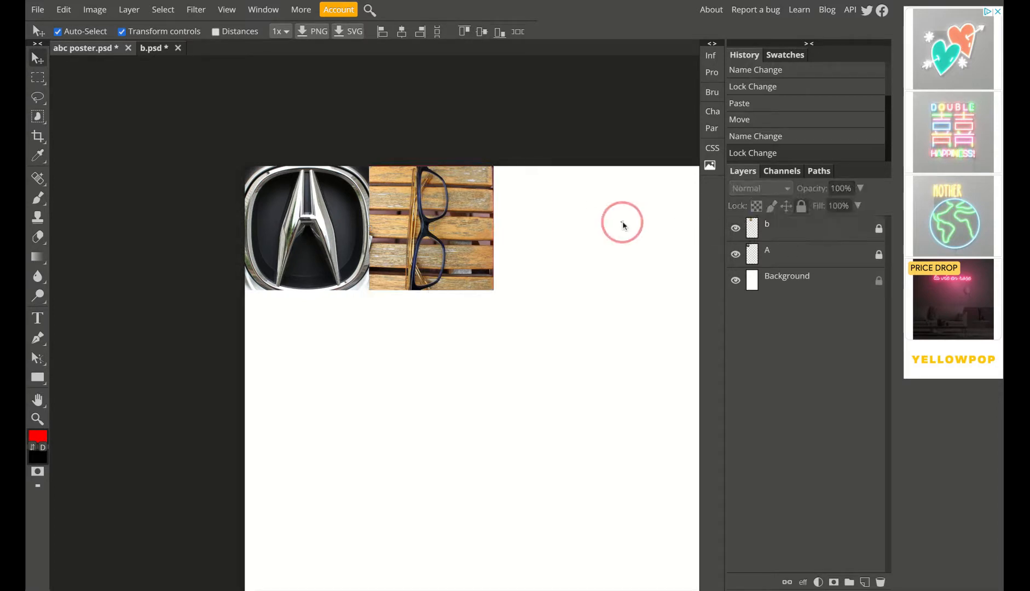
scroll(492, 180, down, 1)
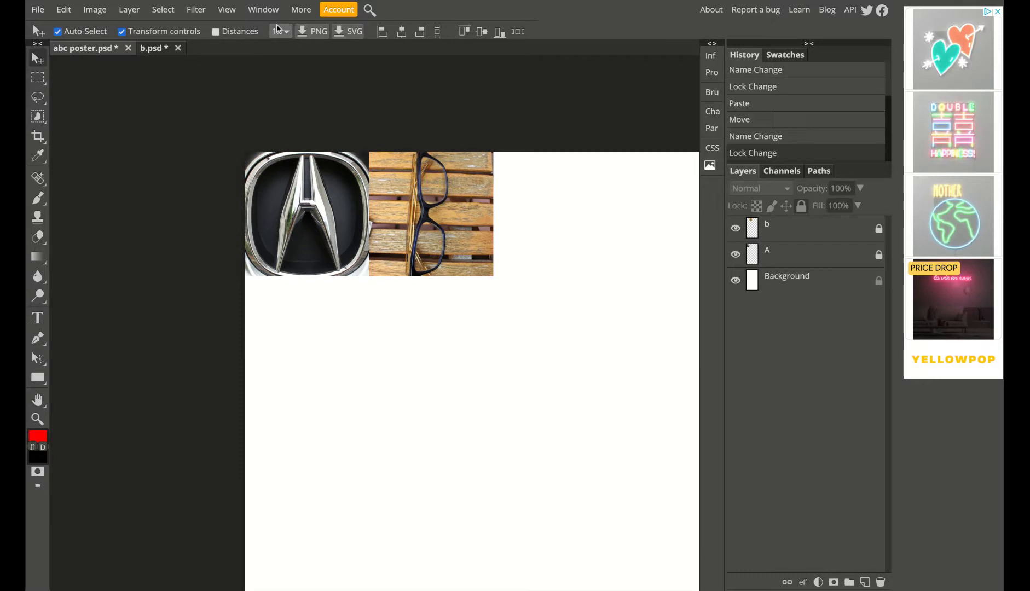
- Close the b.psd document and open the e.psd photo of wooden planks
click(35, 11)
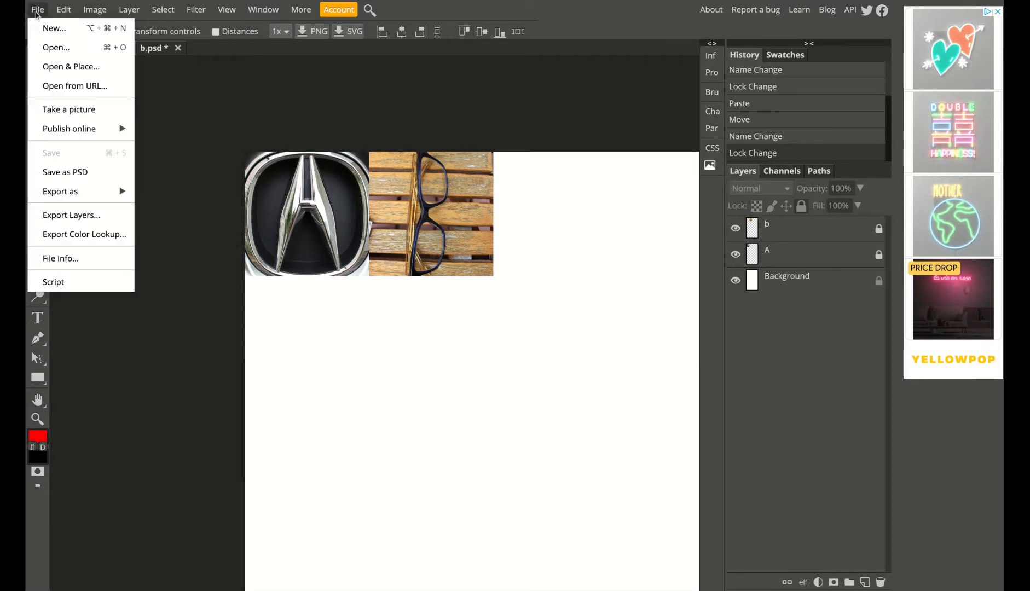
click(163, 50)
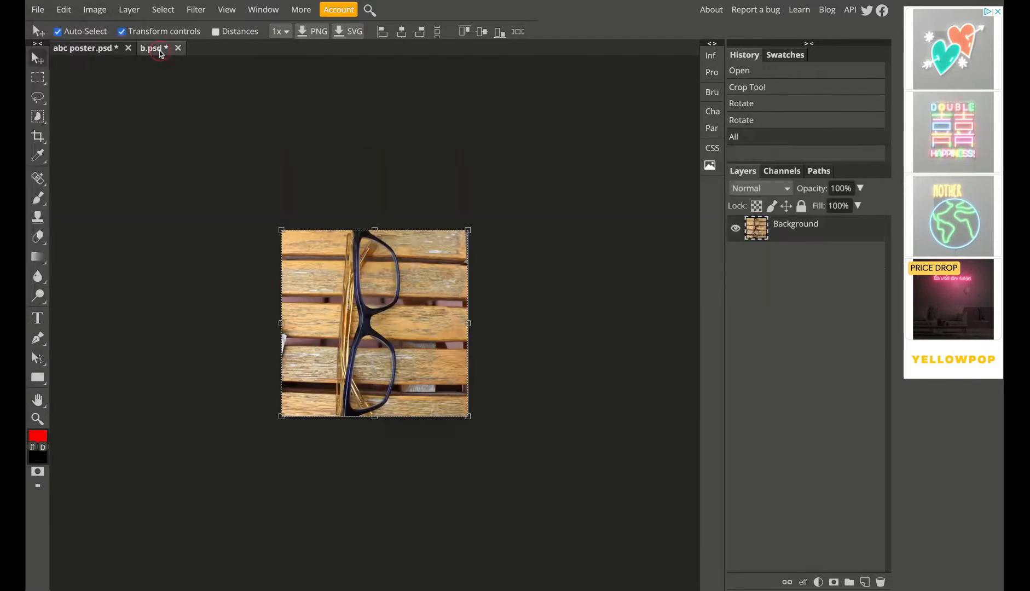
click(179, 49)
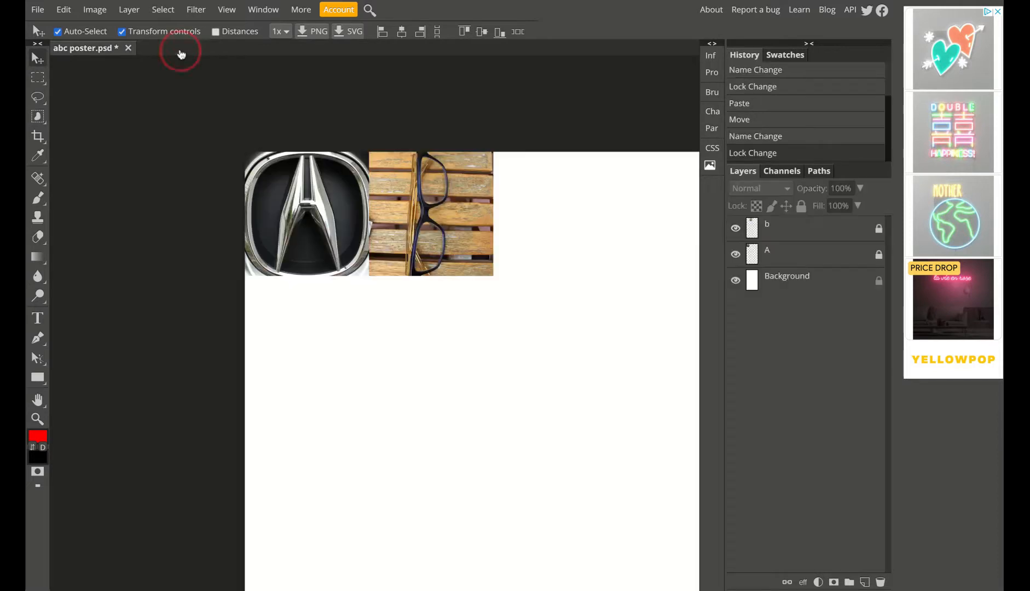
click(40, 10)
click(61, 55)
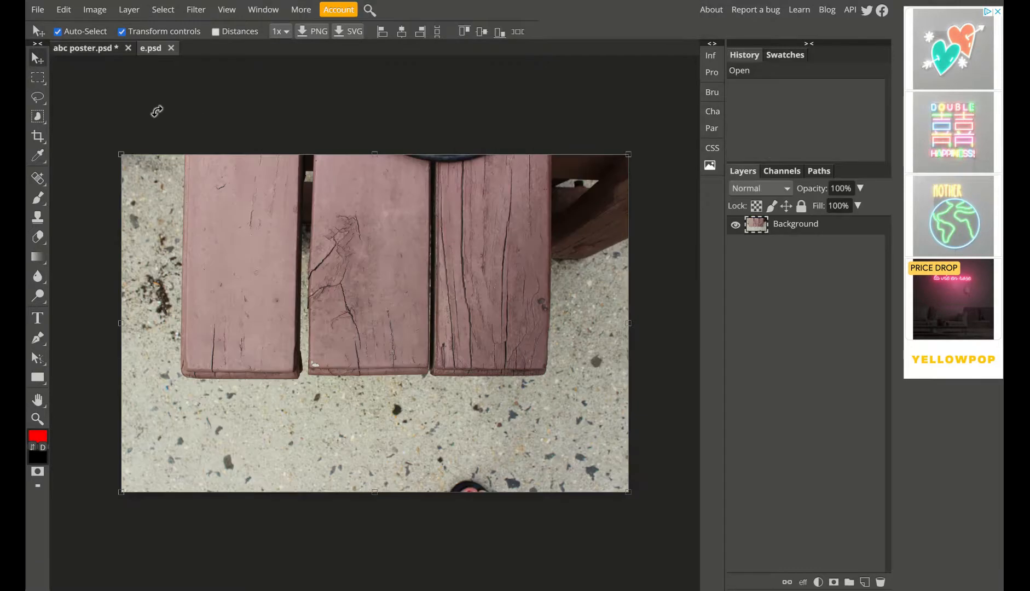
- Set up the Crop tool on the planks photo with a fixed size of 600 by 600
click(38, 136)
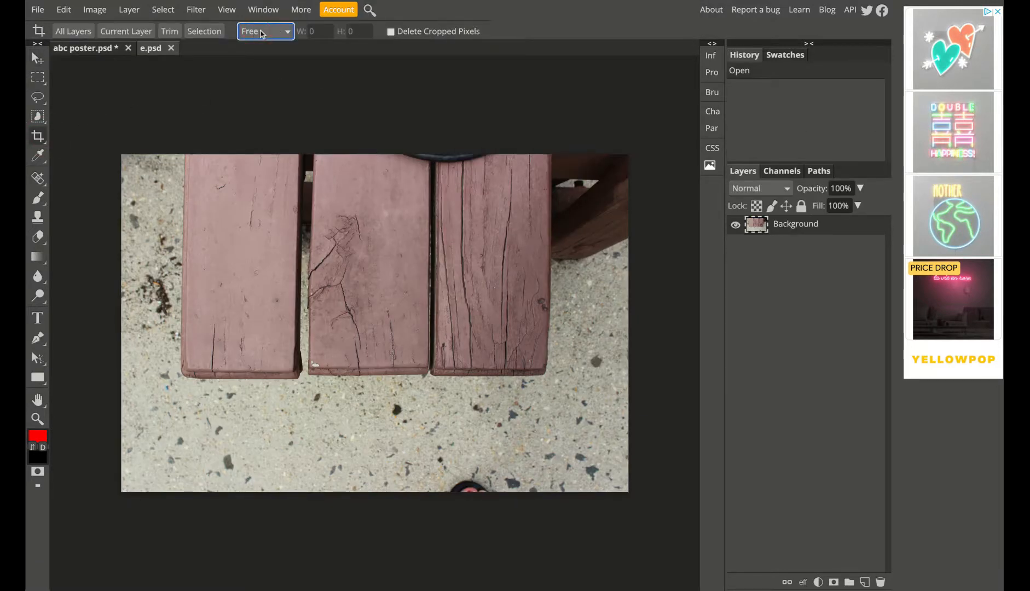
click(299, 44)
double_click(316, 32)
text(600)
double_click(365, 32)
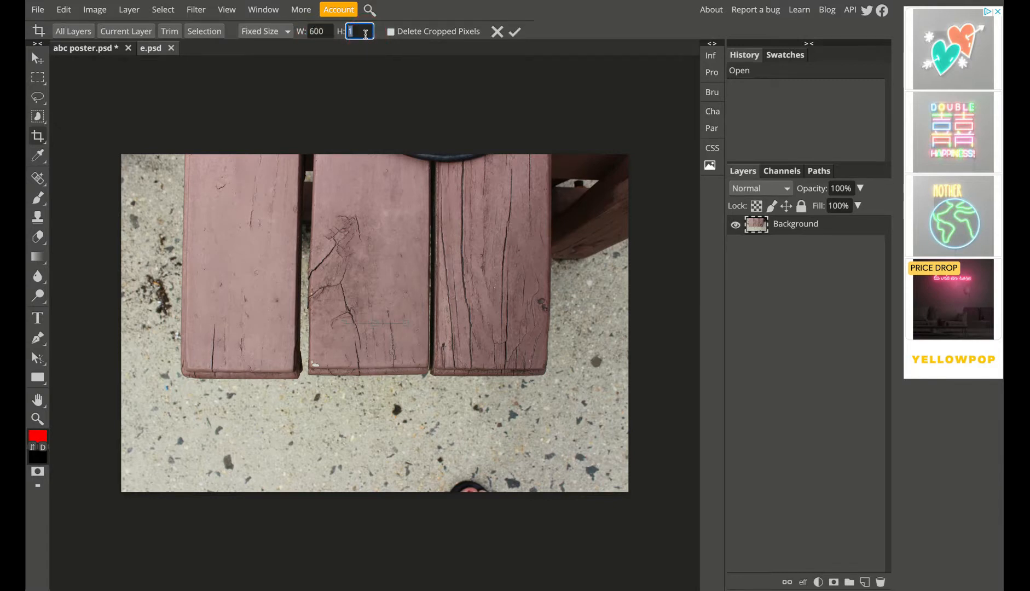
click(370, 109)
- Enlarge the square crop frame over the three planks and some concrete, flush with the photo's top edge, and apply the crop
drag(341, 291, 207, 203)
drag(406, 353, 487, 445)
mouse_move(423, 409)
mouse_down()
mouse_move(450, 412)
mouse_move(416, 408)
mouse_up()
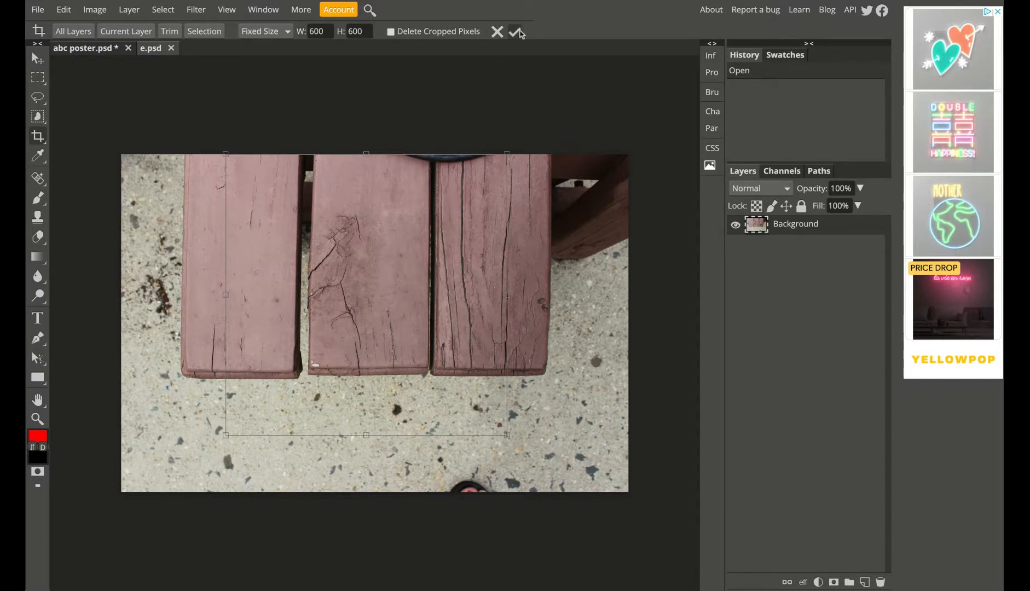
click(515, 31)
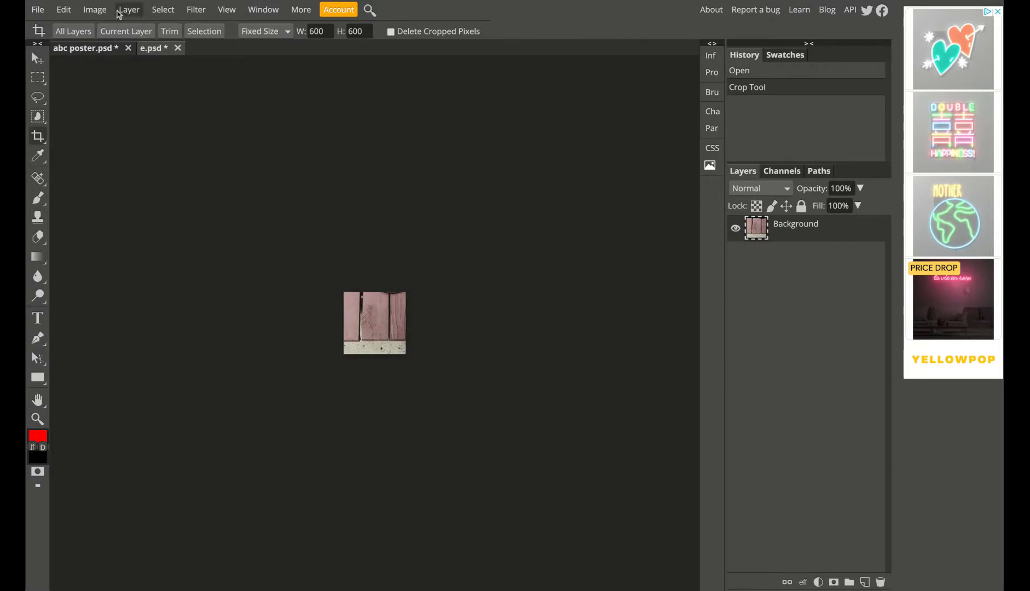
- Rotate the cropped planks image 90° counterclockwise and flip it vertically so the planks form a letter E
key(ctrl+0)
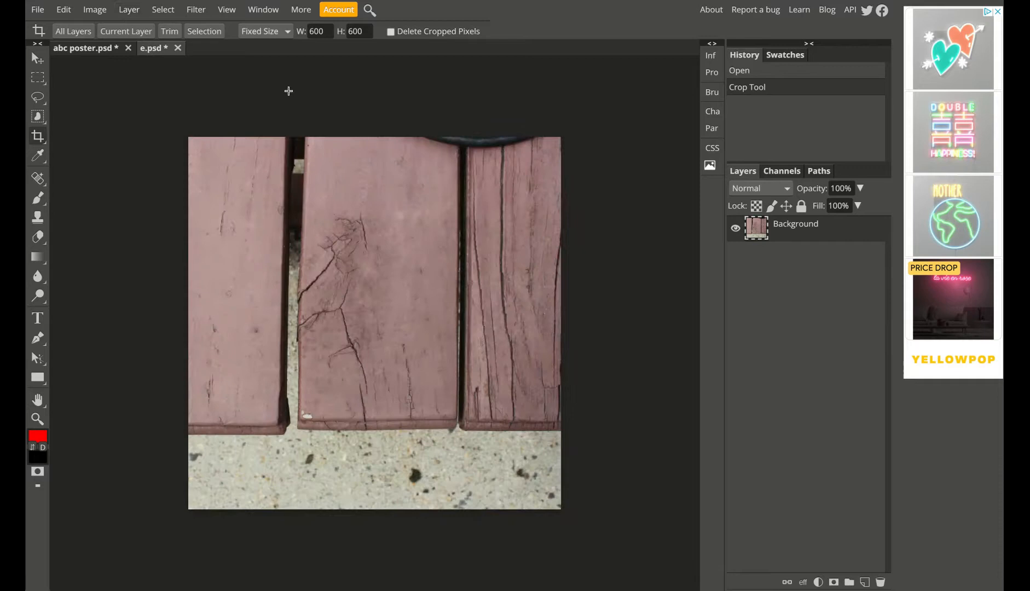
click(104, 10)
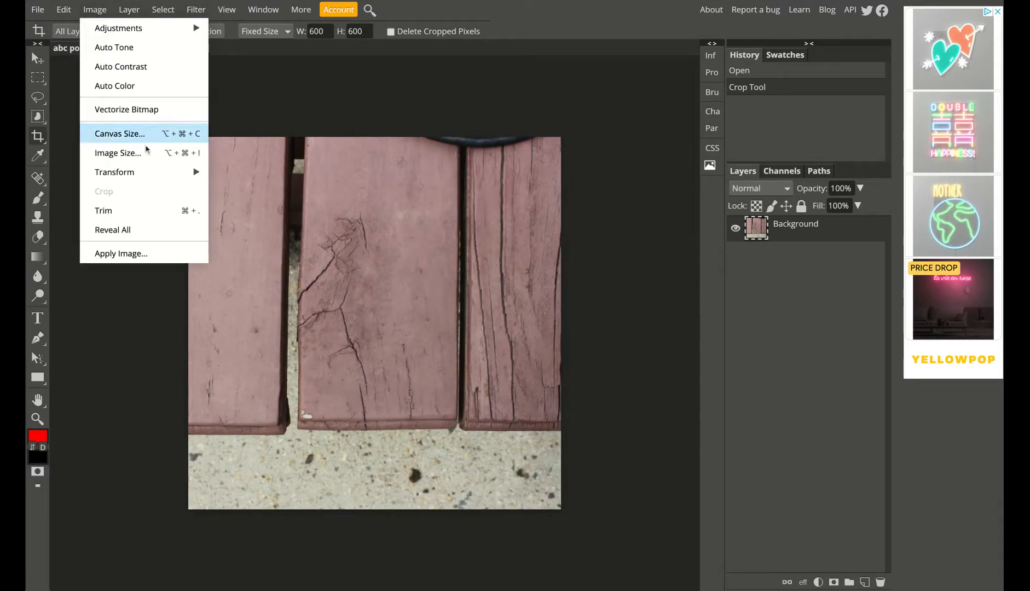
mouse_move(150, 171)
click(259, 187)
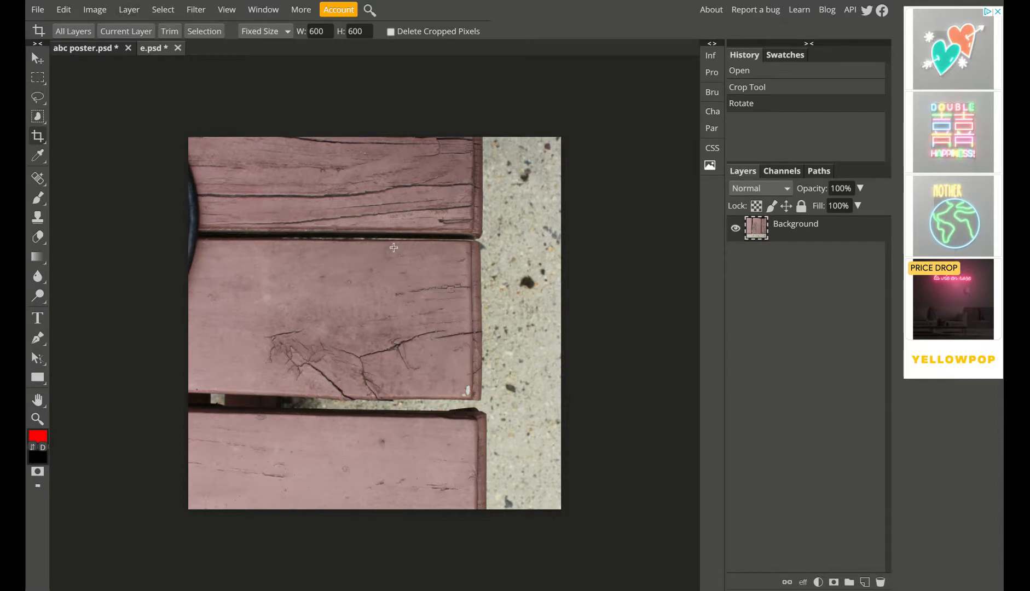
click(101, 11)
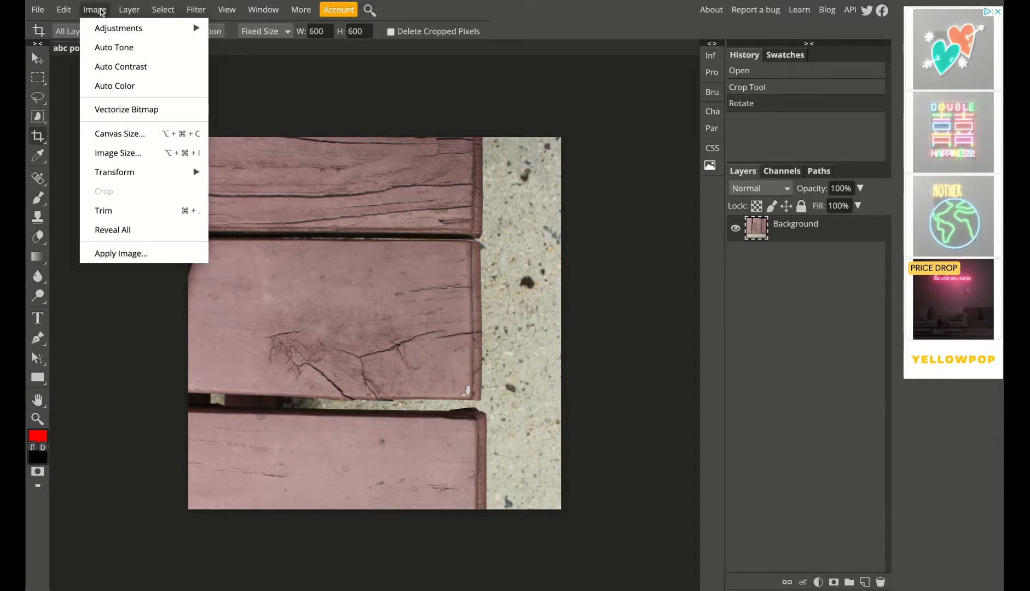
mouse_move(165, 172)
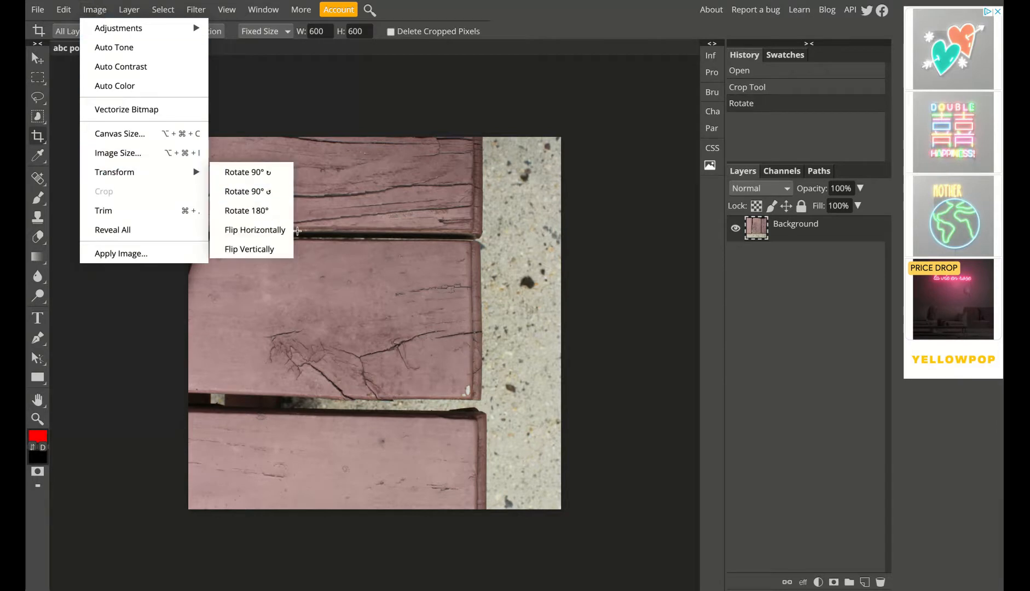
click(266, 248)
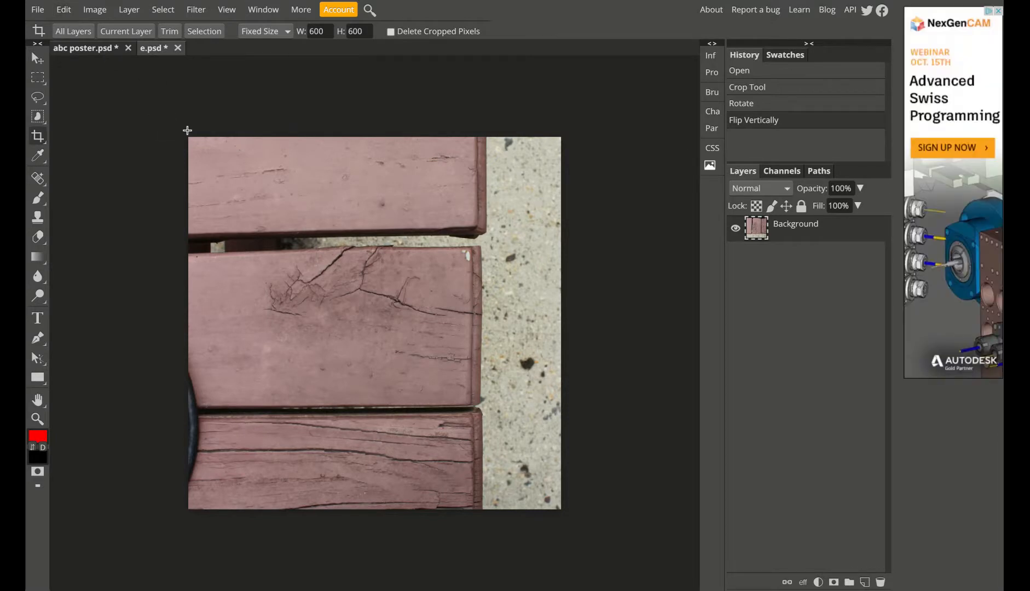
- Select and copy the entire transformed e image and paste it into the abc poster document
key(ctrl+a)
key(ctrl+a)
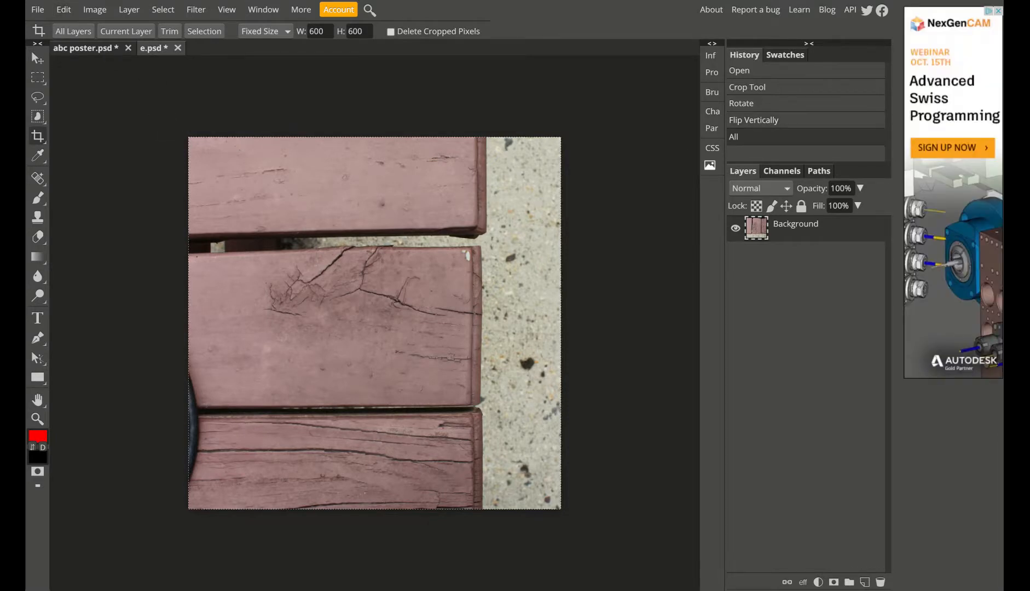
click(84, 50)
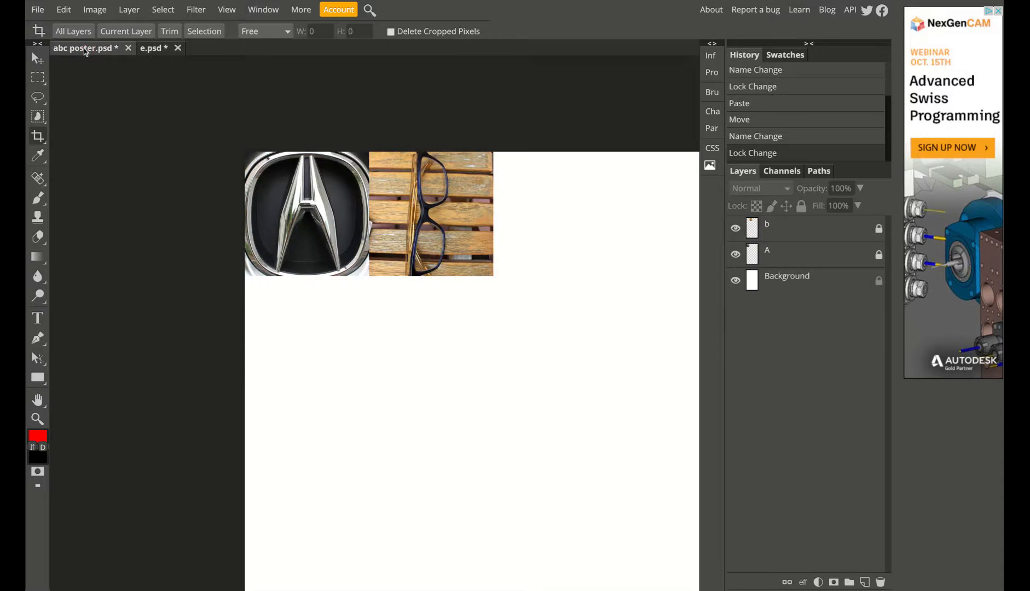
key(ctrl+v)
- Move the planks square to the poster's left edge, flush against the underside of the A emblem
click(37, 58)
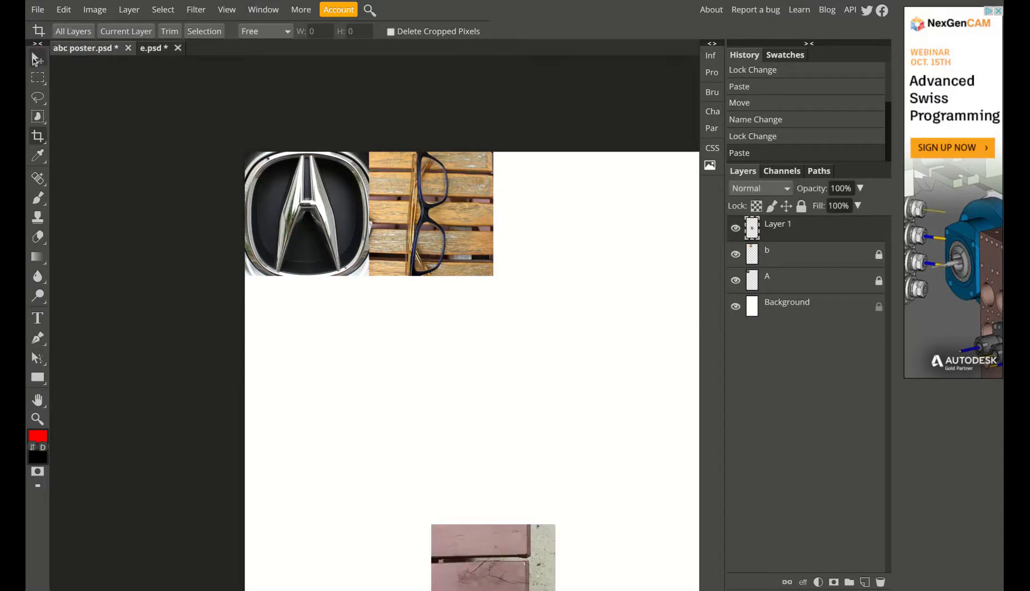
mouse_move(512, 580)
mouse_down()
mouse_move(457, 446)
mouse_move(384, 345)
mouse_move(326, 332)
mouse_up()
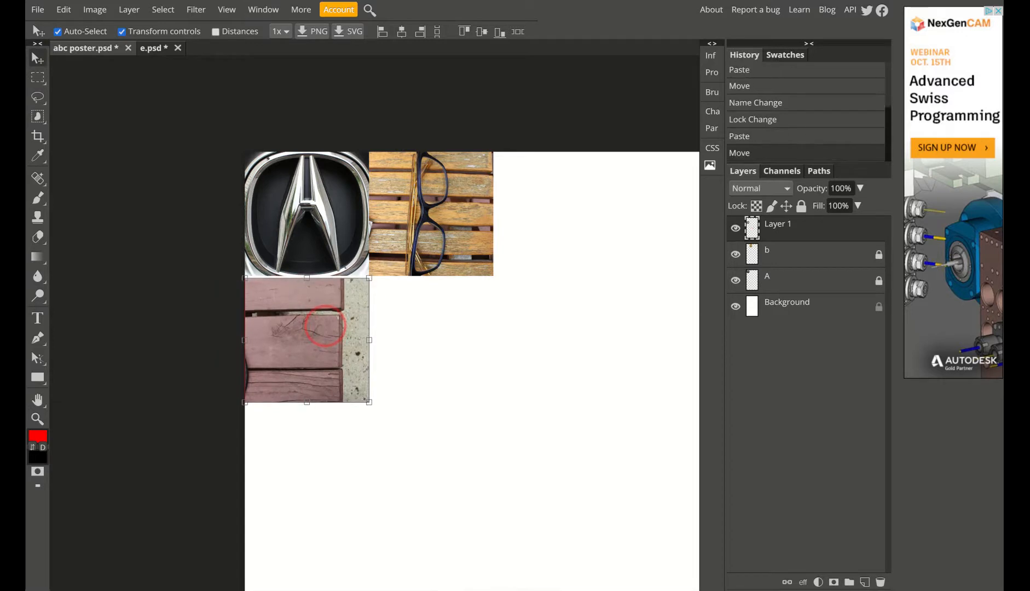
click(449, 345)
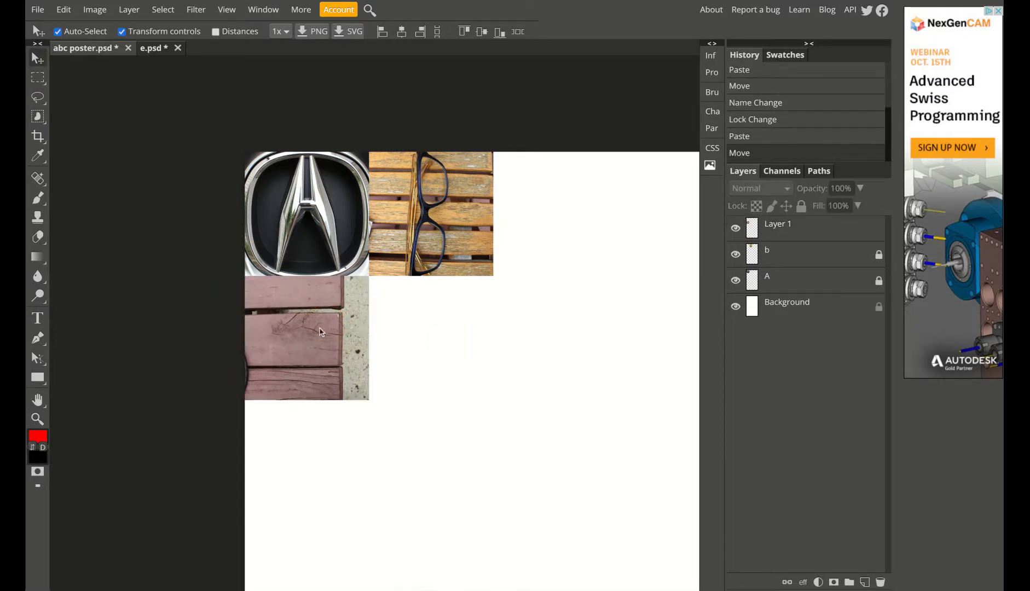
- Rename the pasted planks layer e, lock all of its attributes and deselect it
double_click(778, 229)
text(e)
key(Return)
click(801, 207)
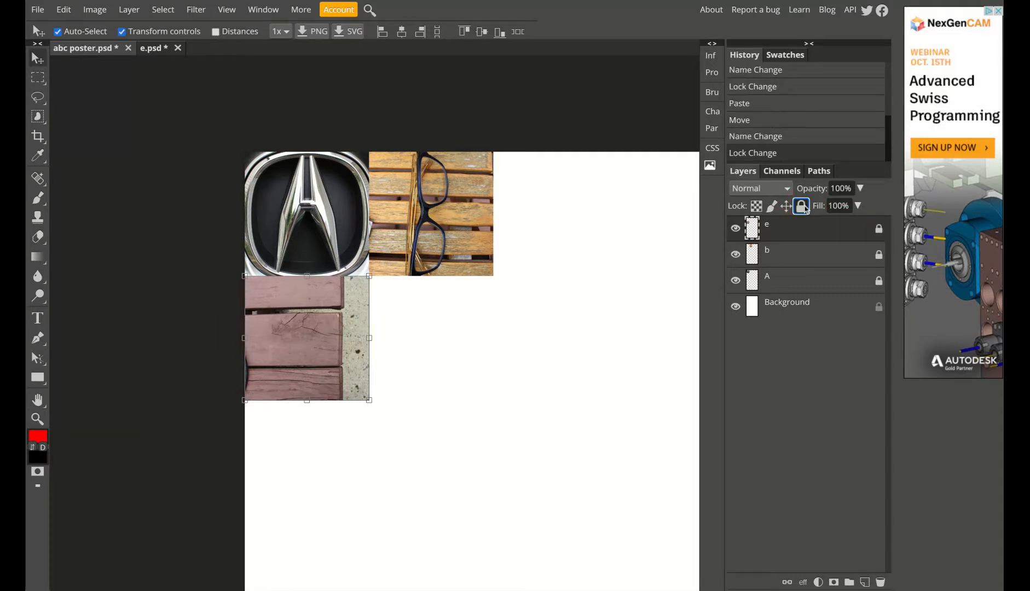
key(ctrl+0)
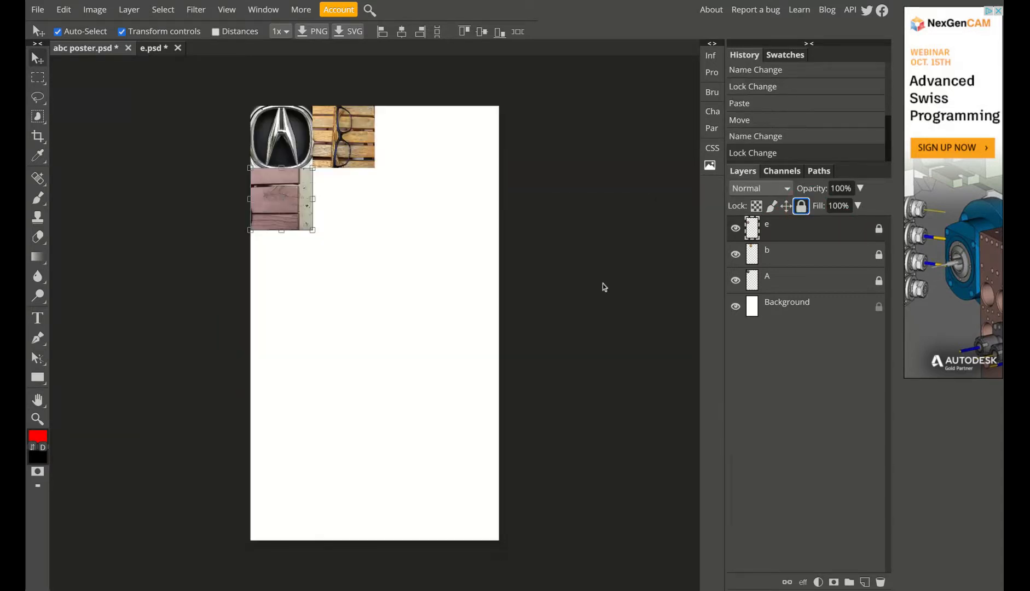
click(602, 284)
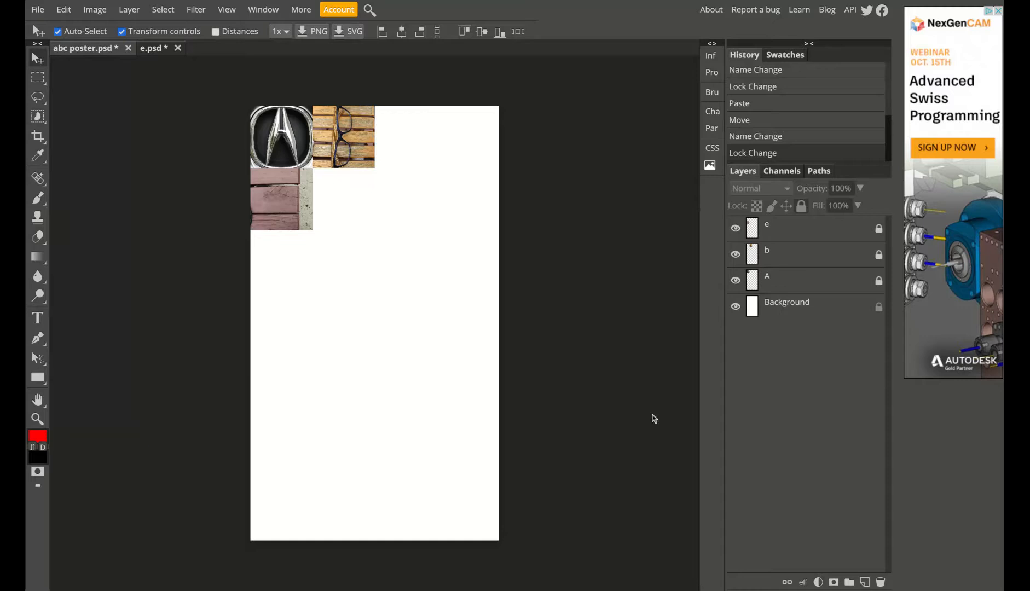